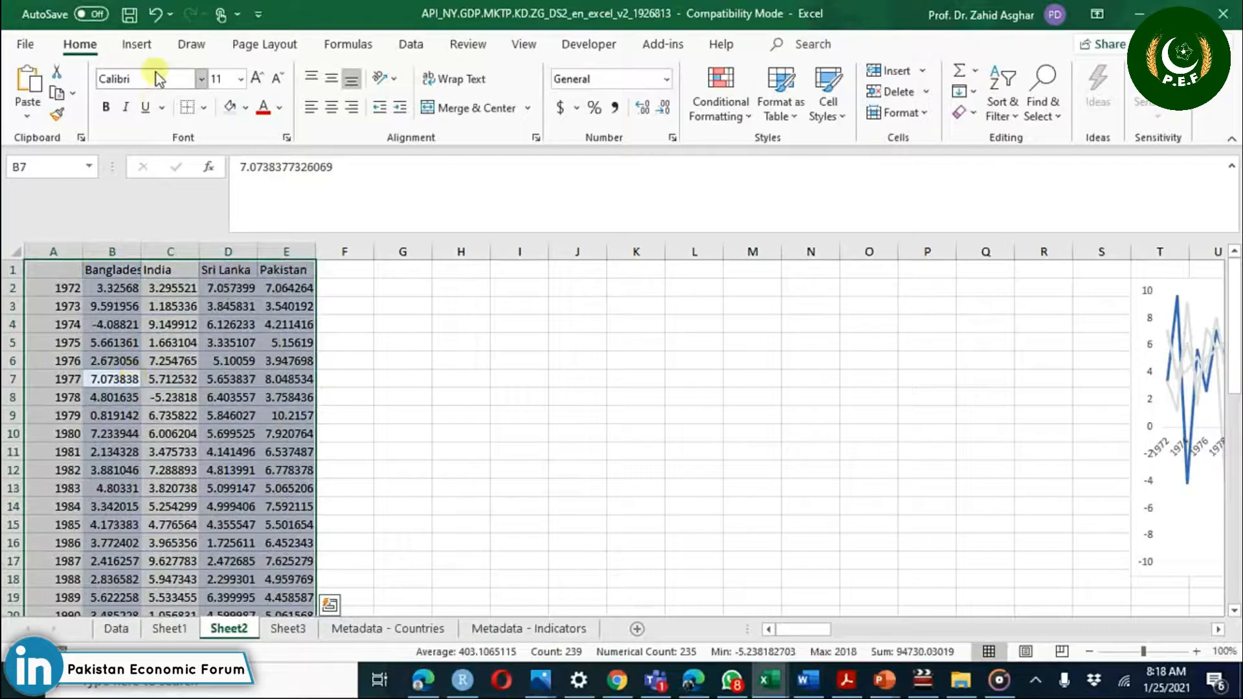
# Step: Insert a basic 2-D line chart from the selected yearly data for Bangladesh, India, Sri Lanka and Pakistan
pyautogui.click(137, 45)
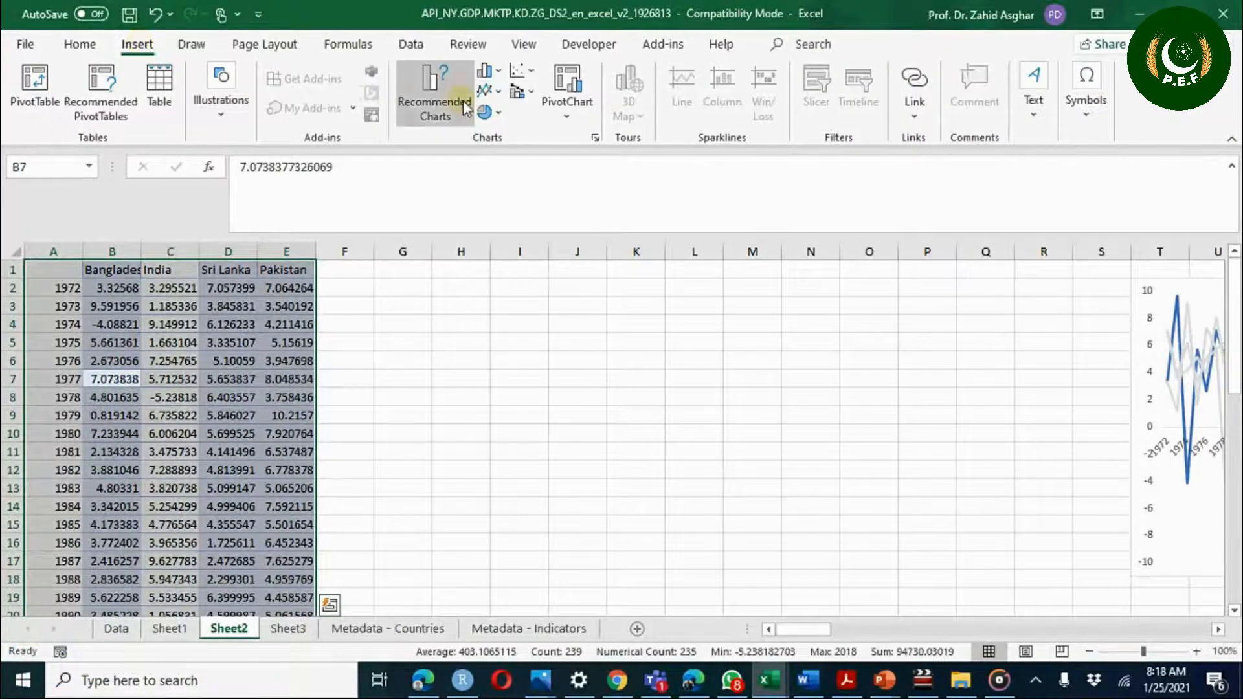
pyautogui.click(485, 91)
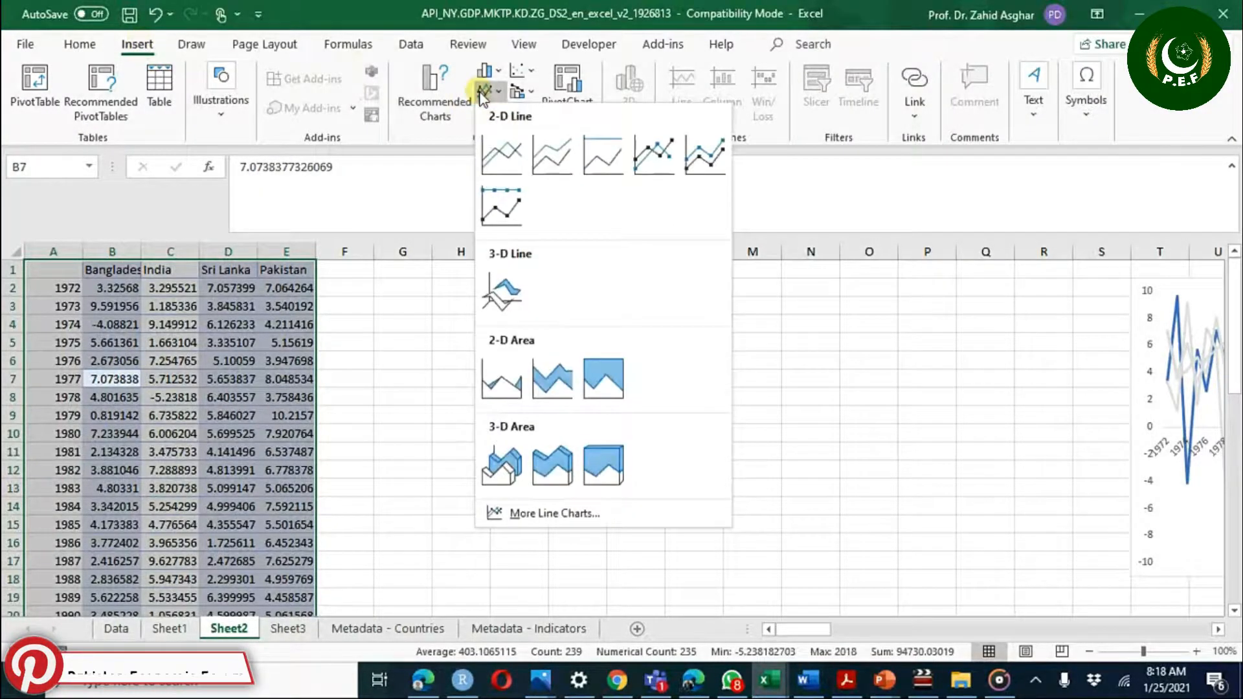
pyautogui.click(504, 158)
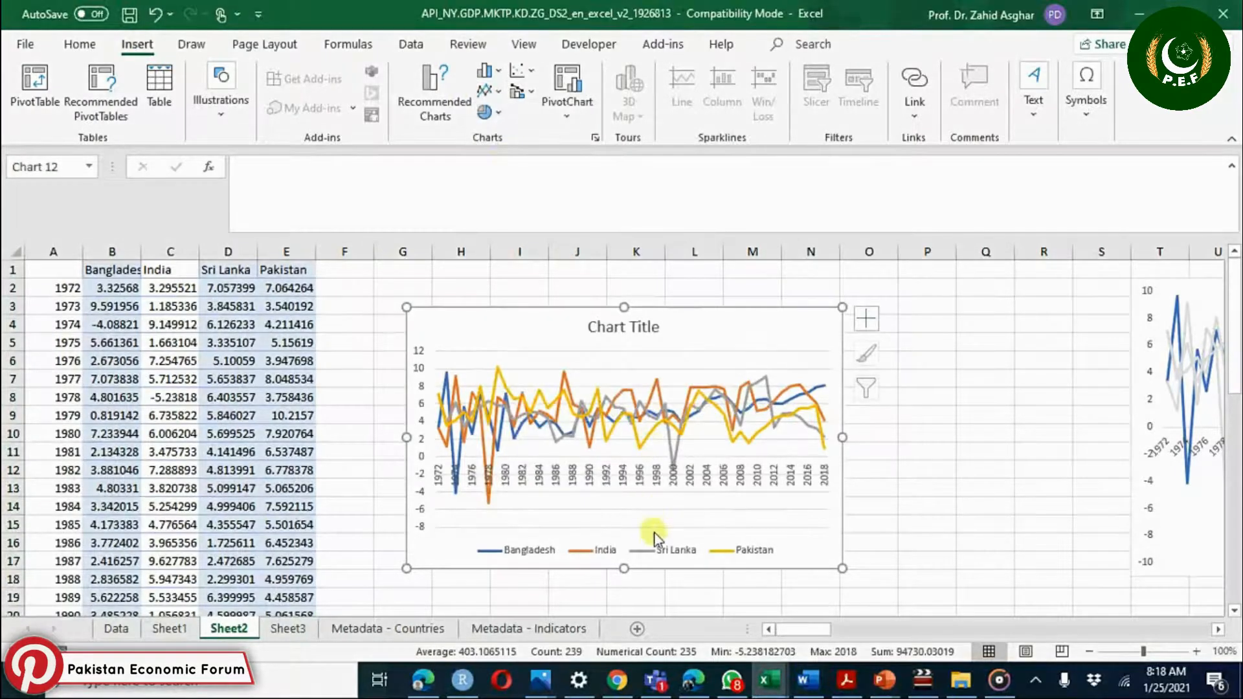
# Step: Add a data label to the Pakistan line's 2018 point, showing the series name instead of the value
pyautogui.click(825, 447)
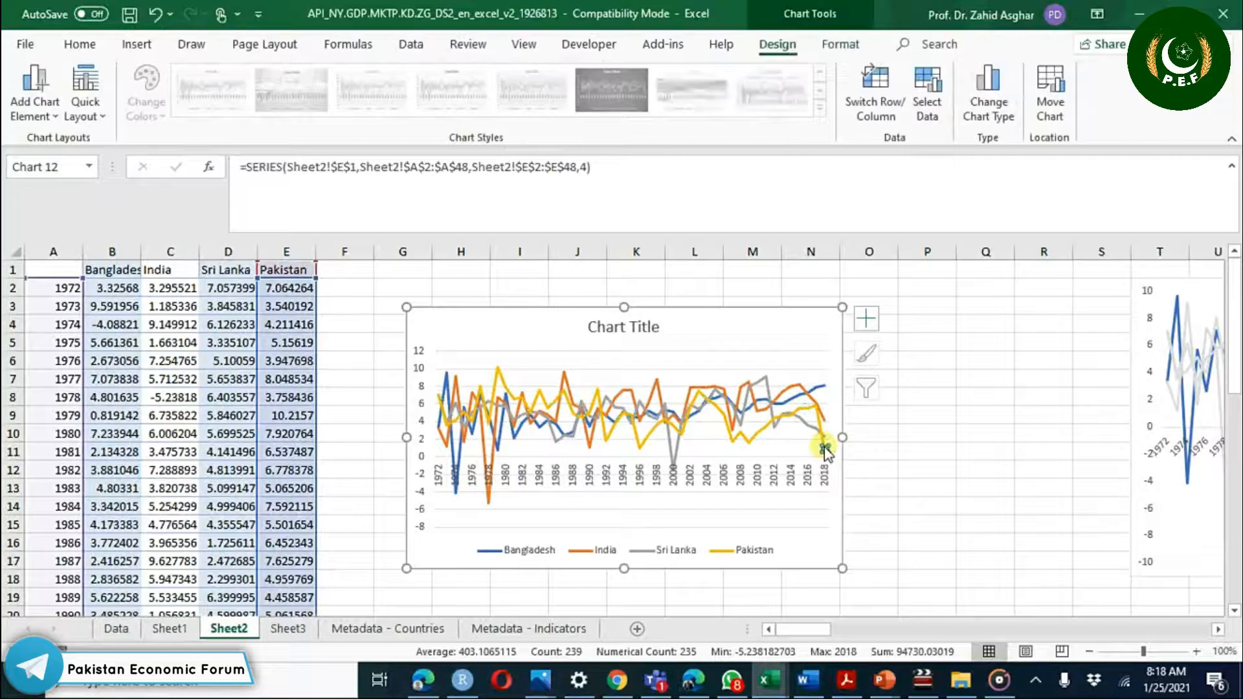
pyautogui.rightClick(824, 447)
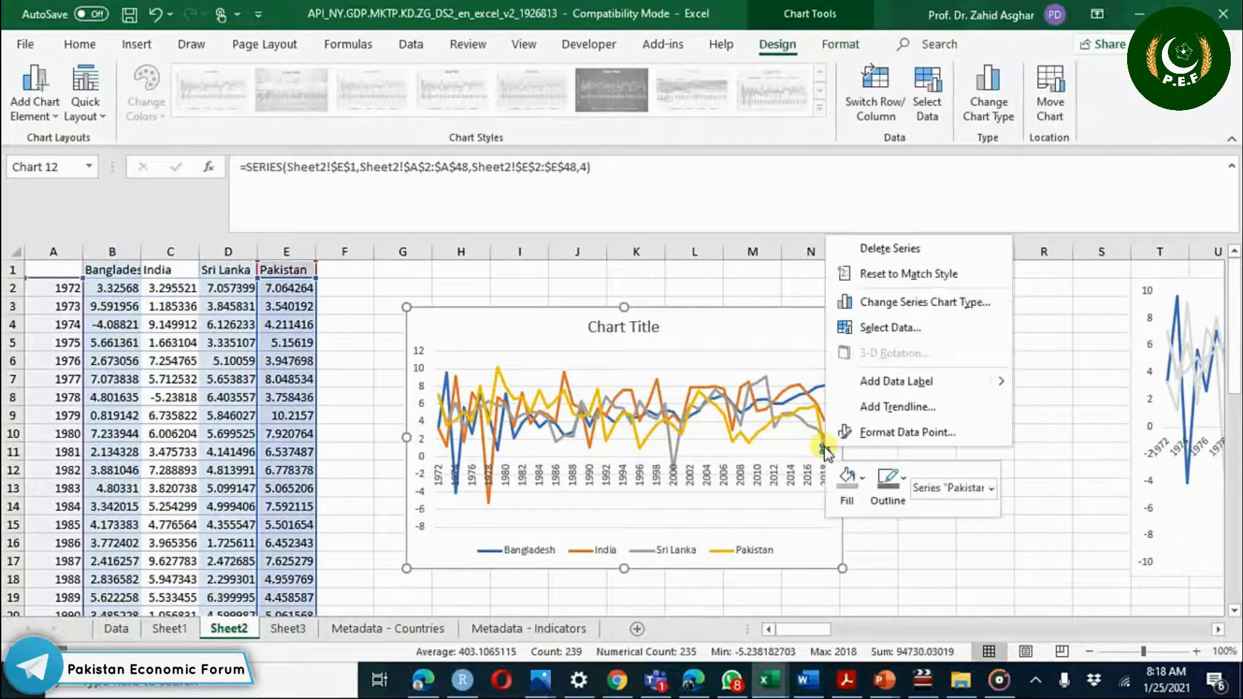
pyautogui.click(863, 390)
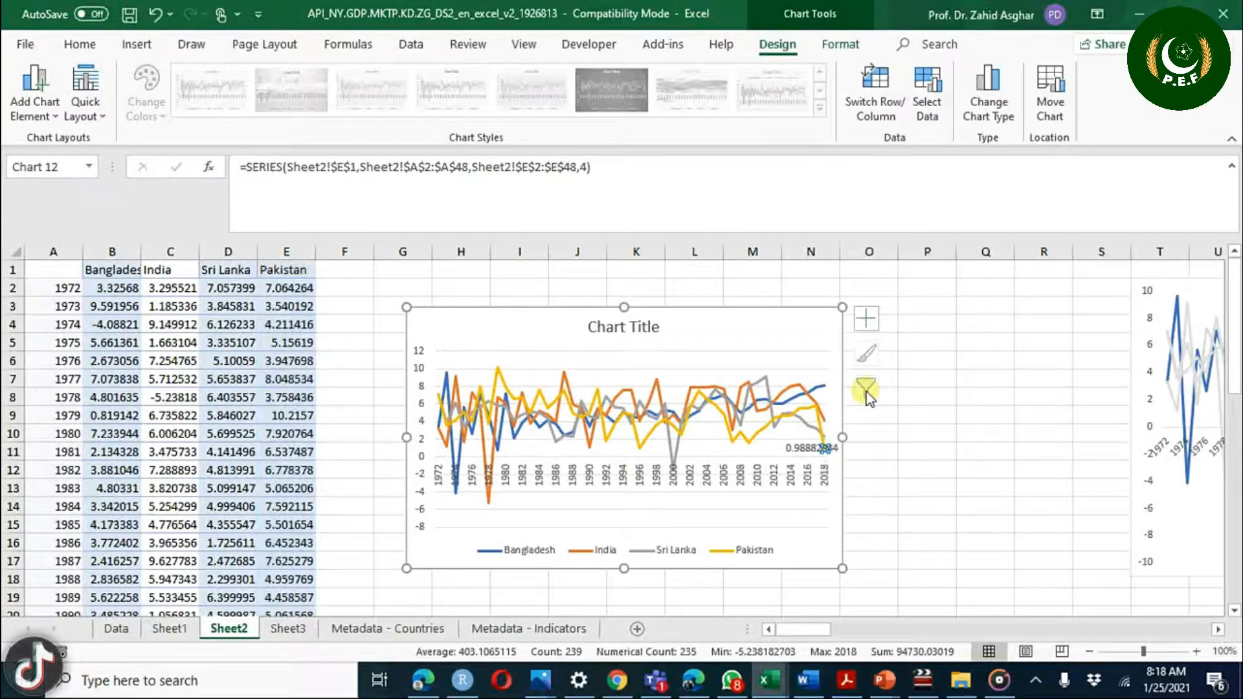
pyautogui.rightClick(826, 449)
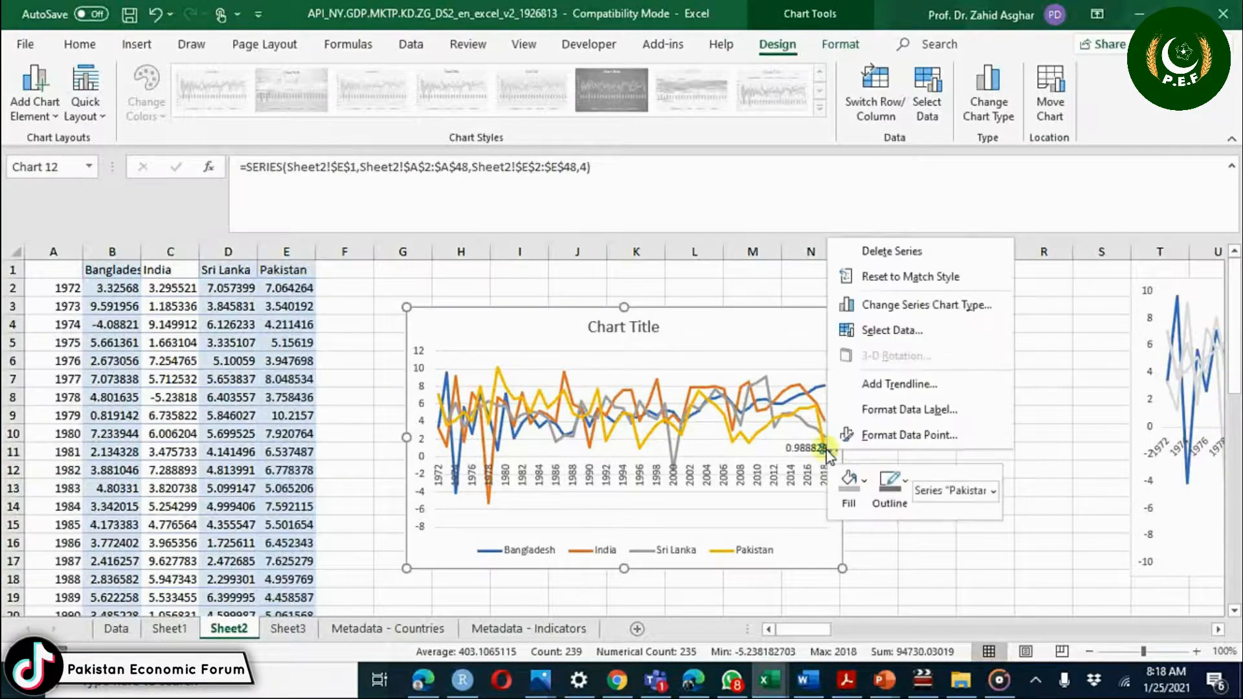
pyautogui.click(872, 412)
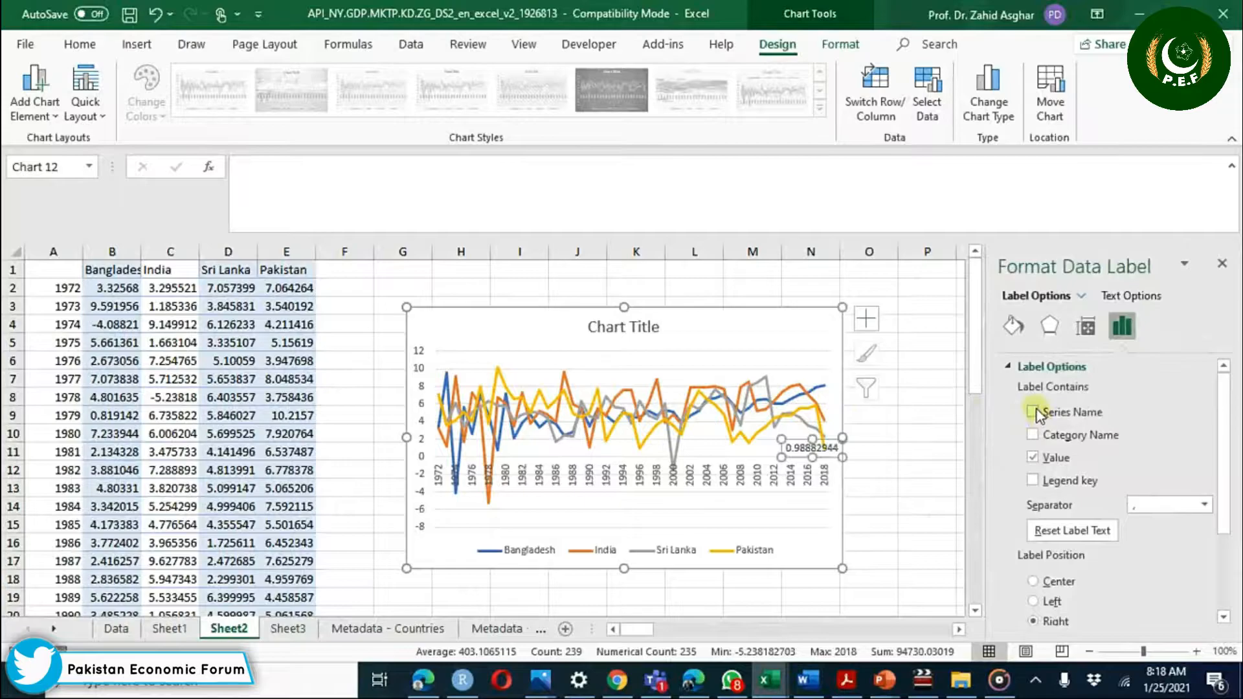
pyautogui.click(1034, 411)
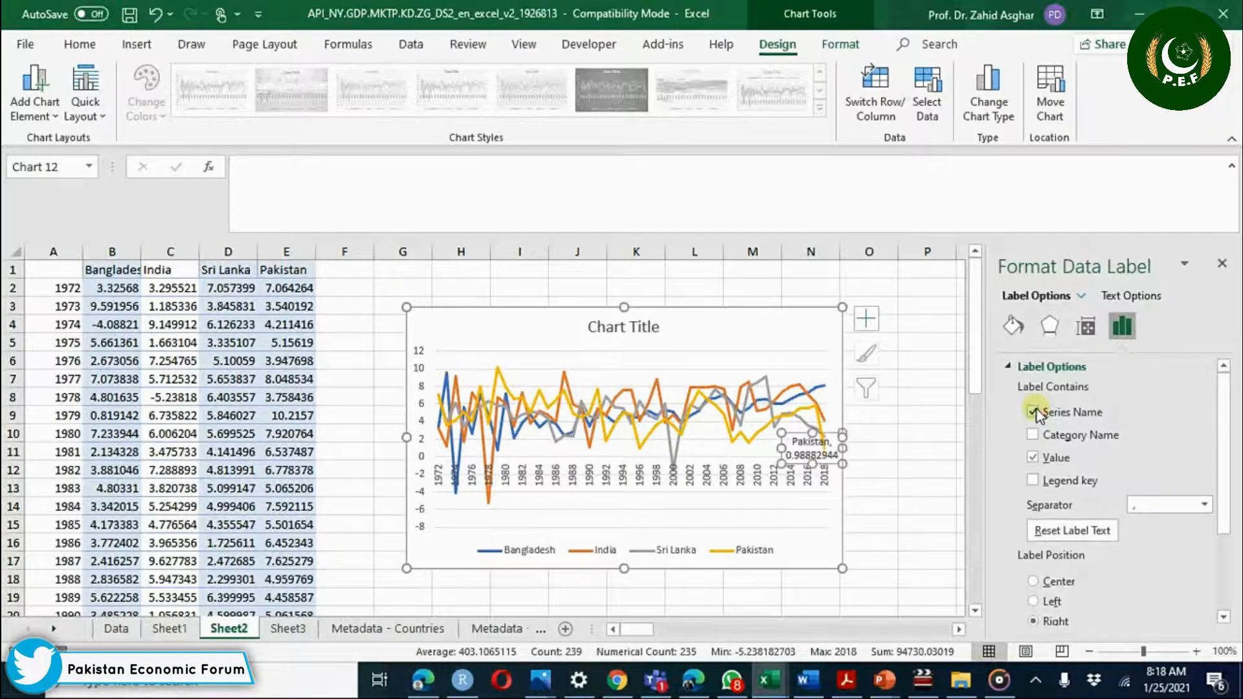
pyautogui.click(1033, 457)
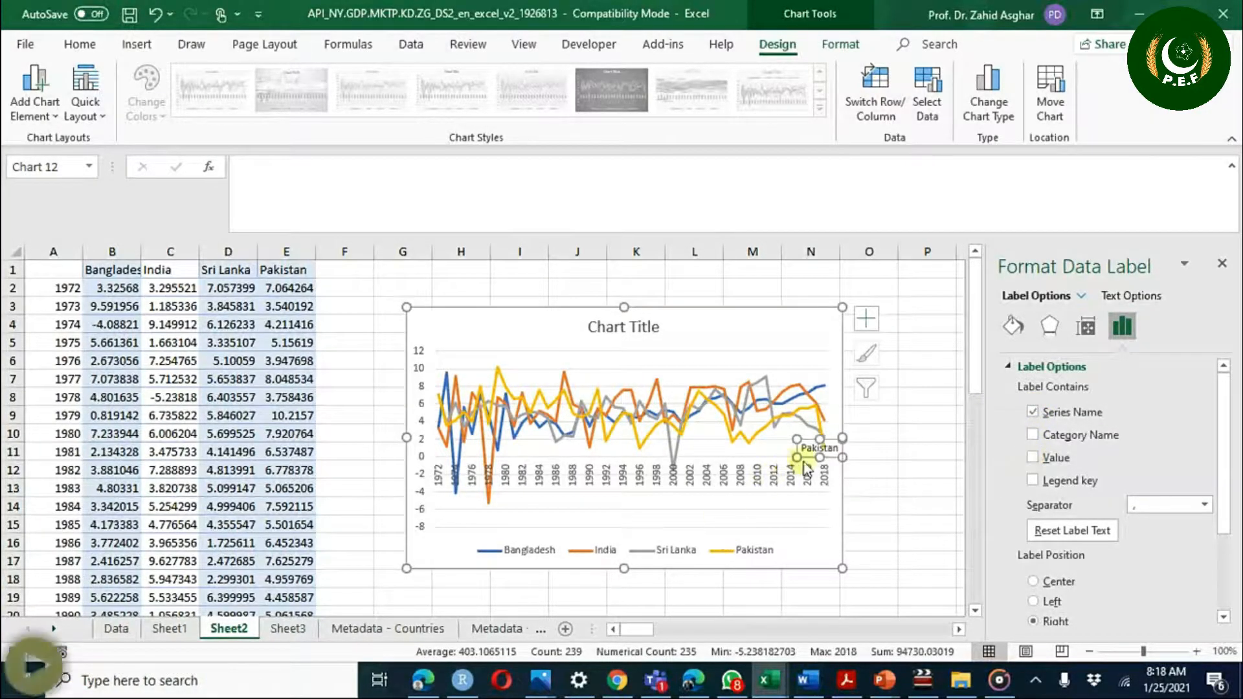
# Step: Strip the new chart of its legend, title and horizontal gridlines
pyautogui.click(739, 555)
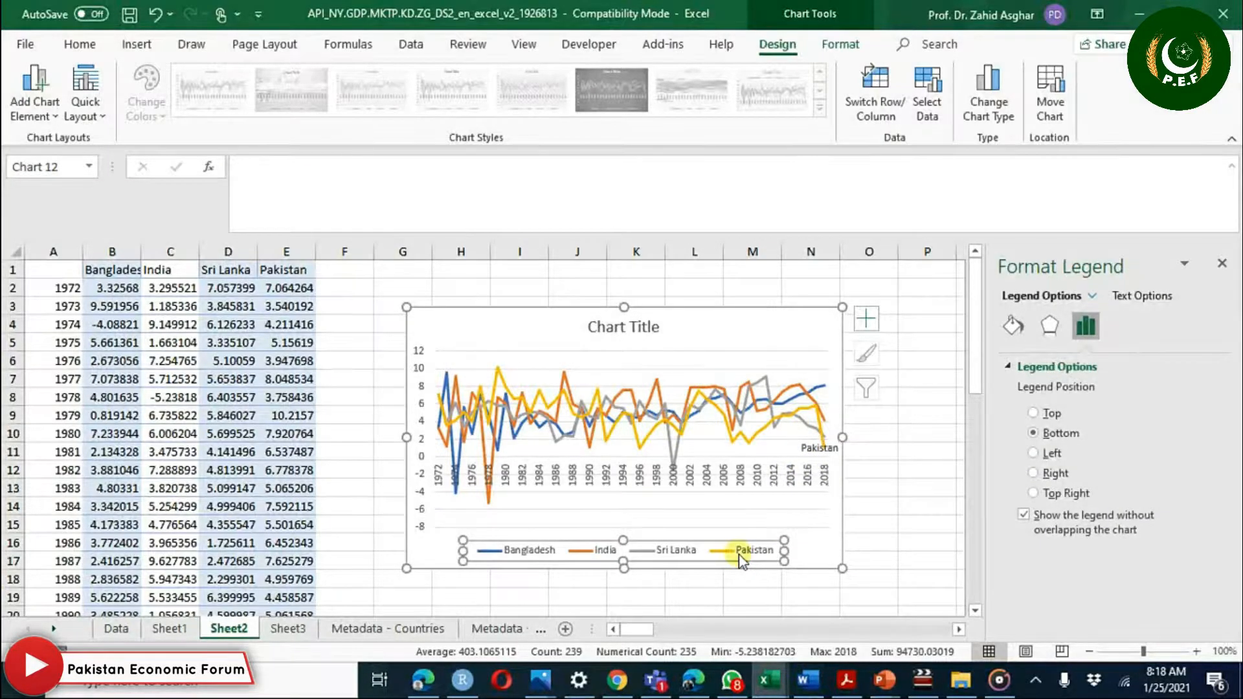
pyautogui.press('Delete')
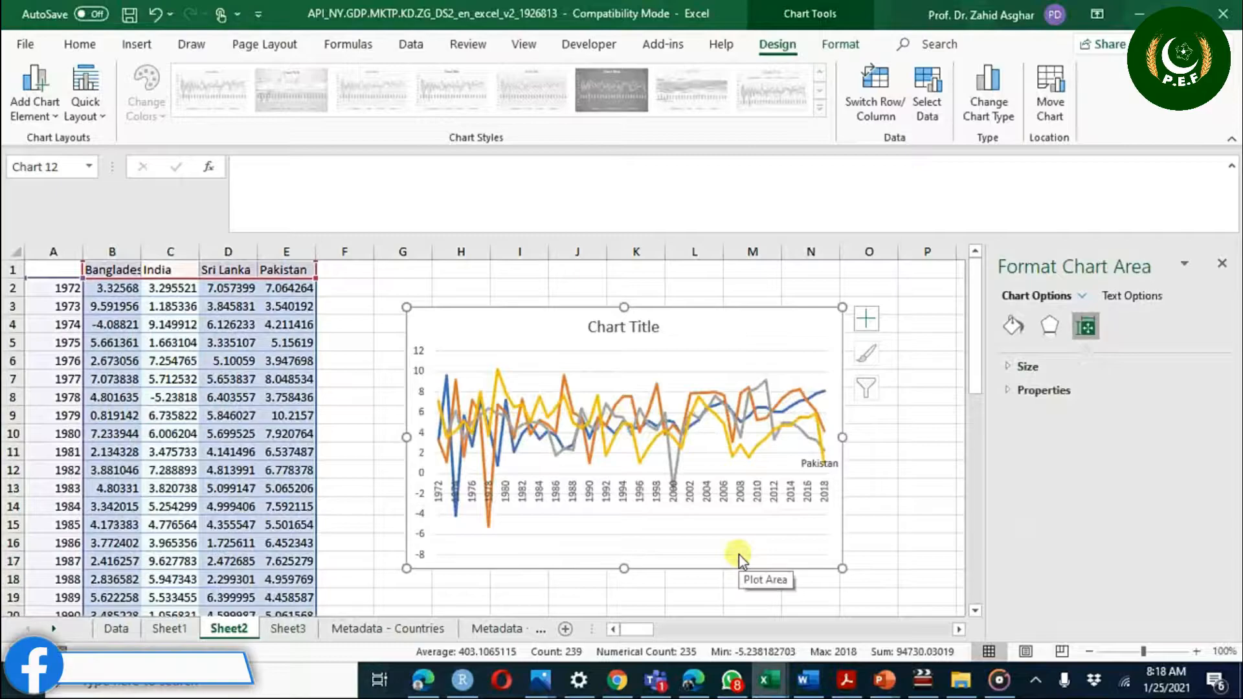
pyautogui.click(621, 325)
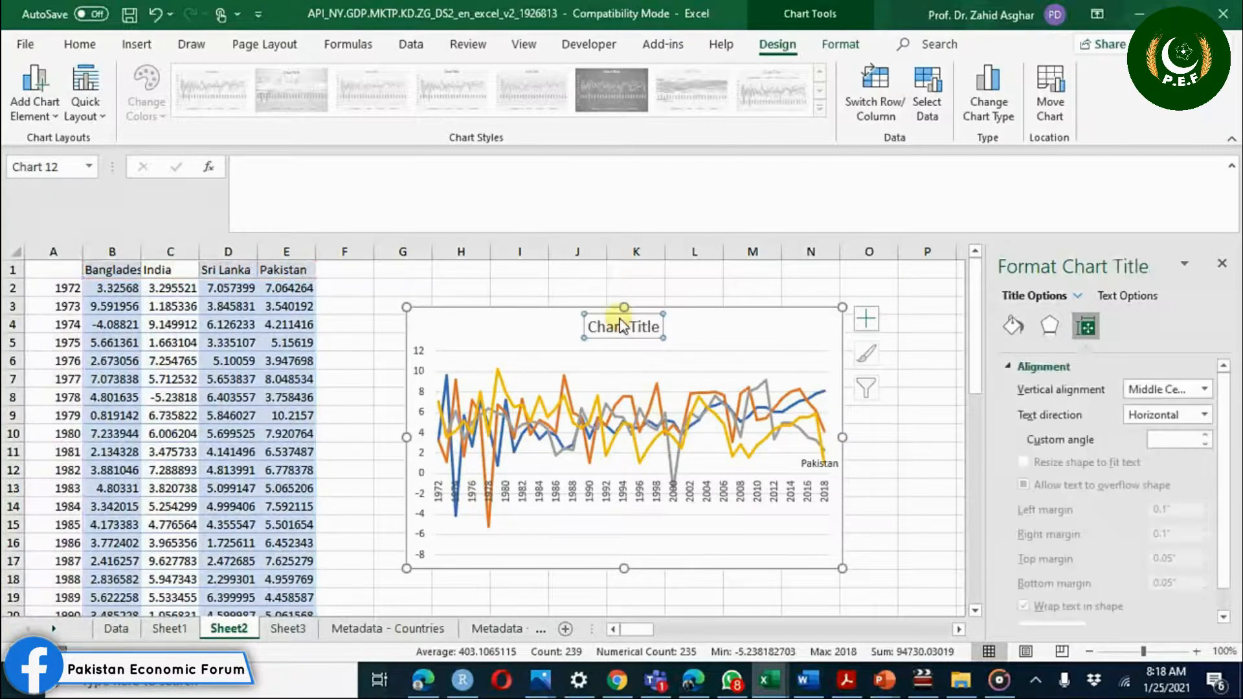
pyautogui.press('Delete')
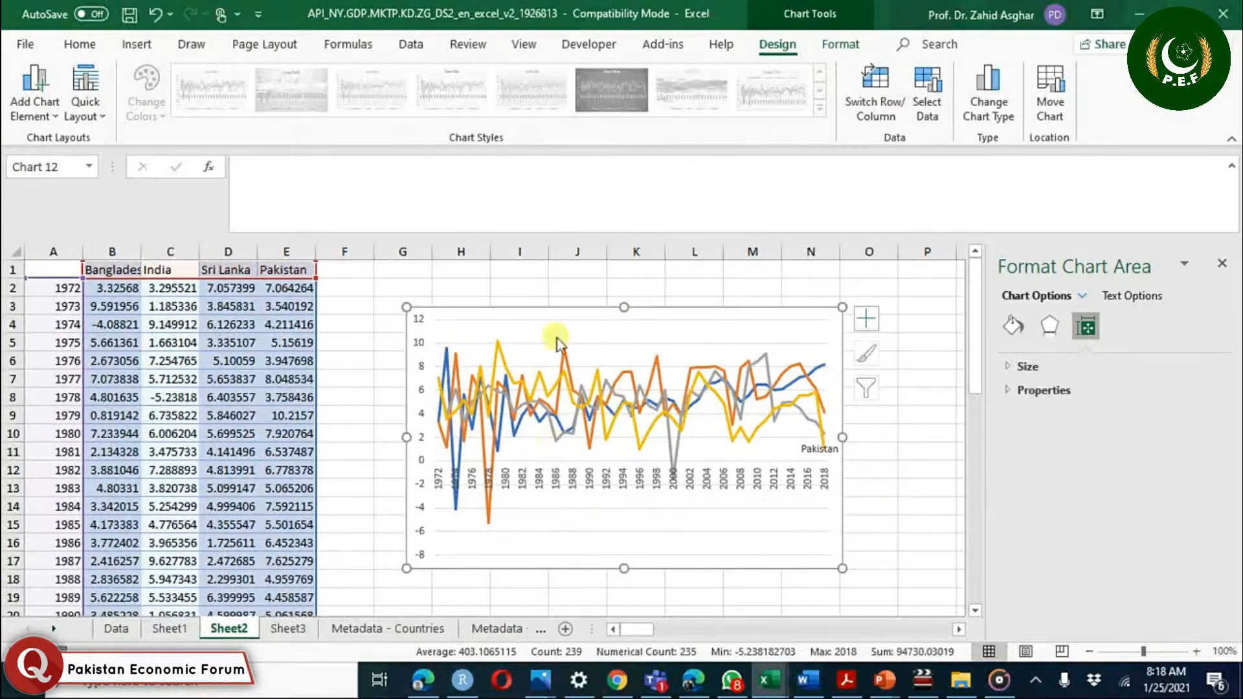
pyautogui.click(600, 510)
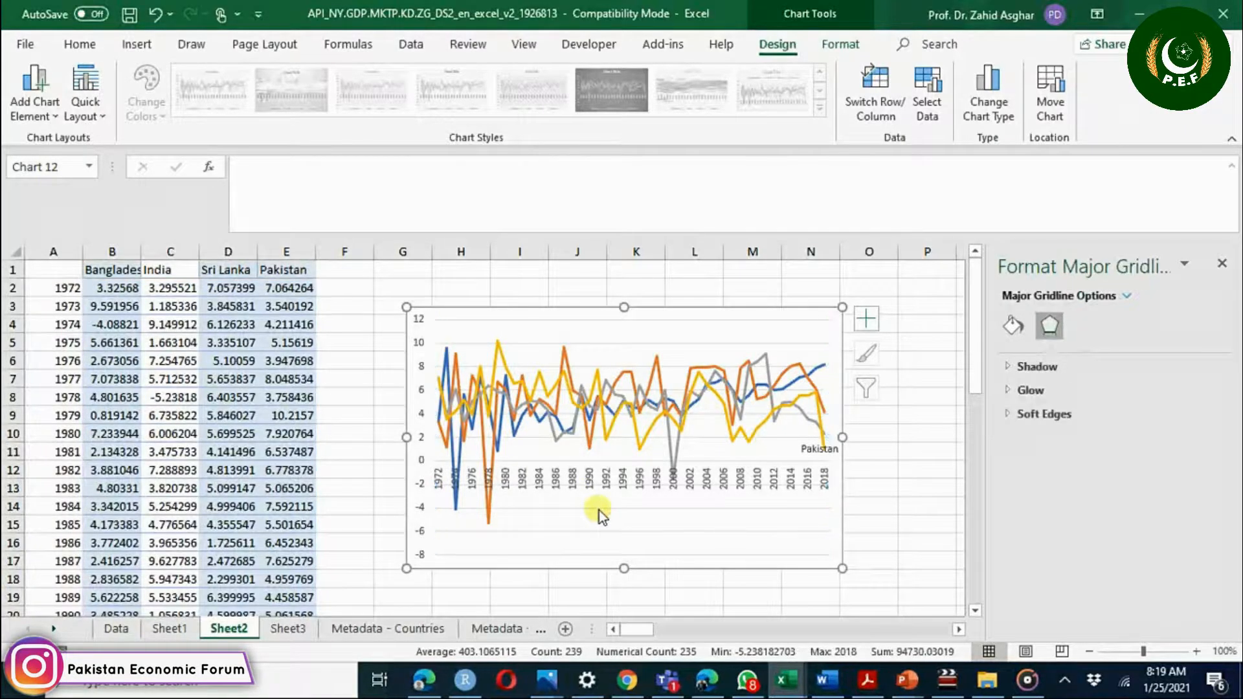
pyautogui.press('Escape')
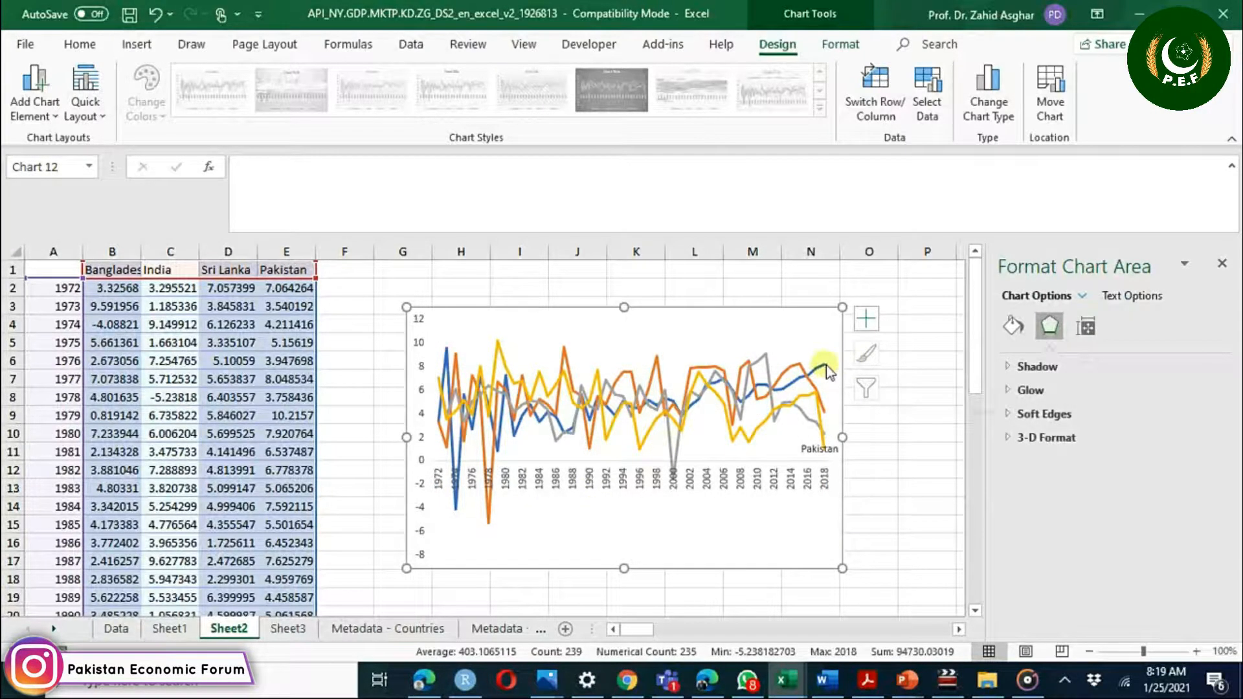
# Step: Recolour the Pakistan line in the new chart with a light grey outline
pyautogui.click(801, 402)
pyautogui.rightClick(801, 402)
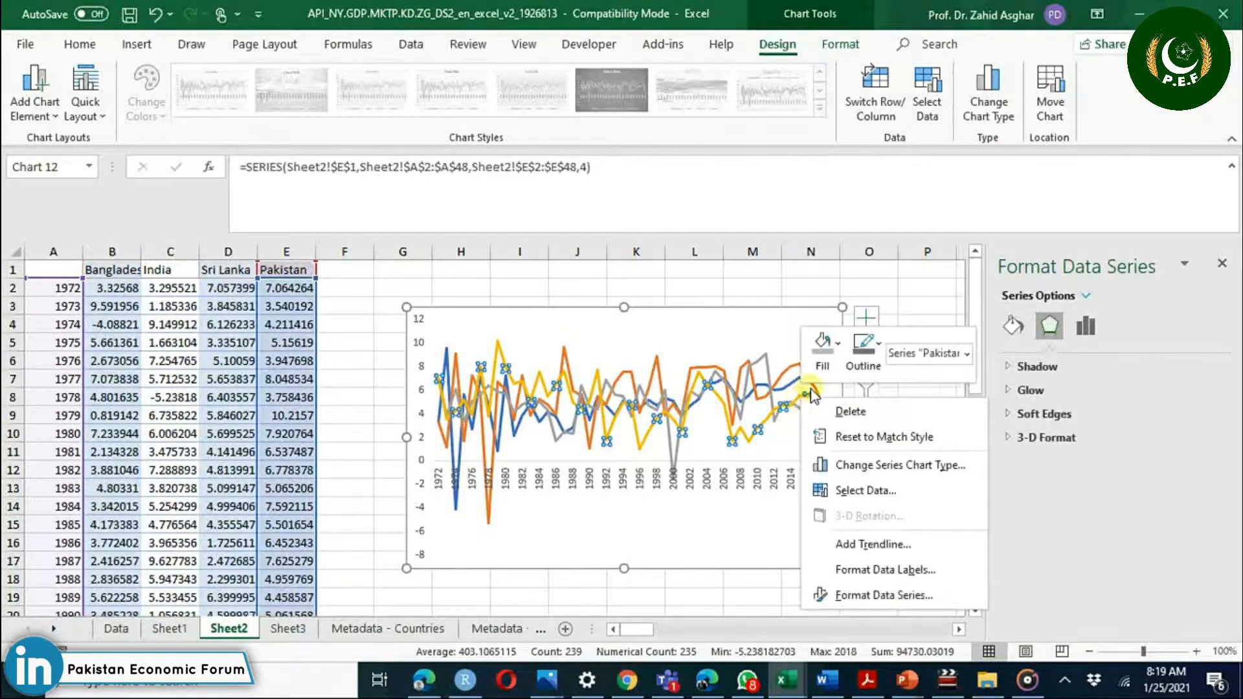
pyautogui.click(882, 347)
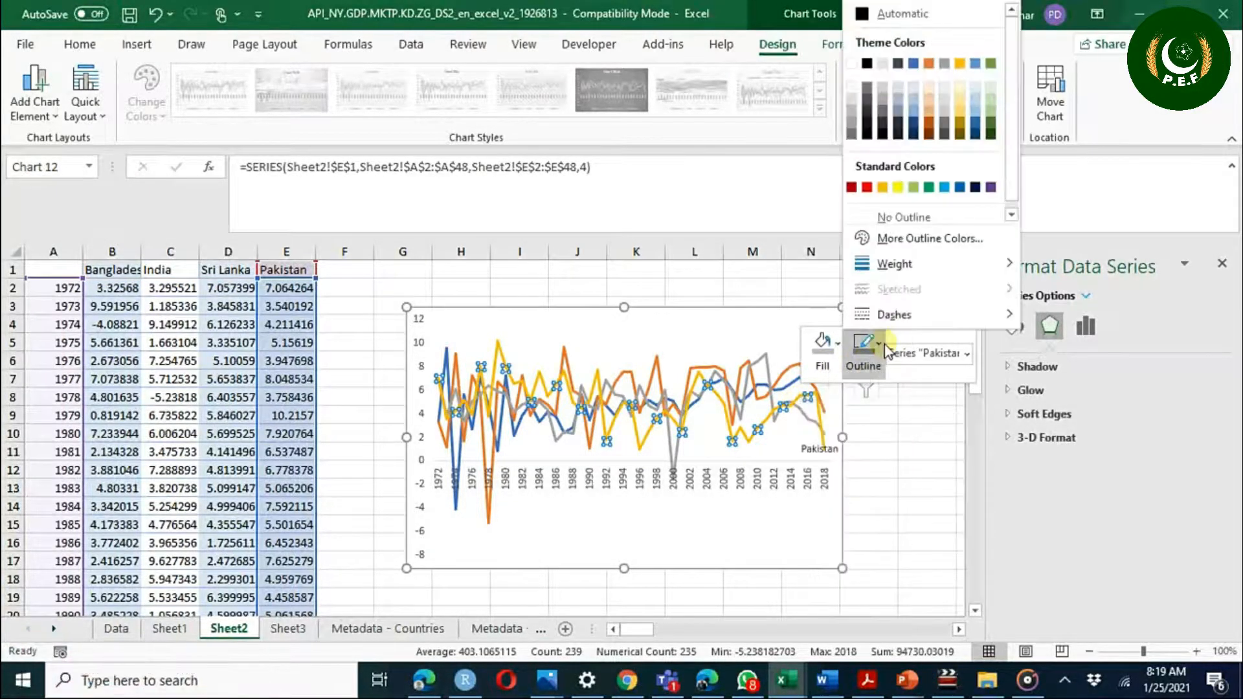
pyautogui.click(854, 99)
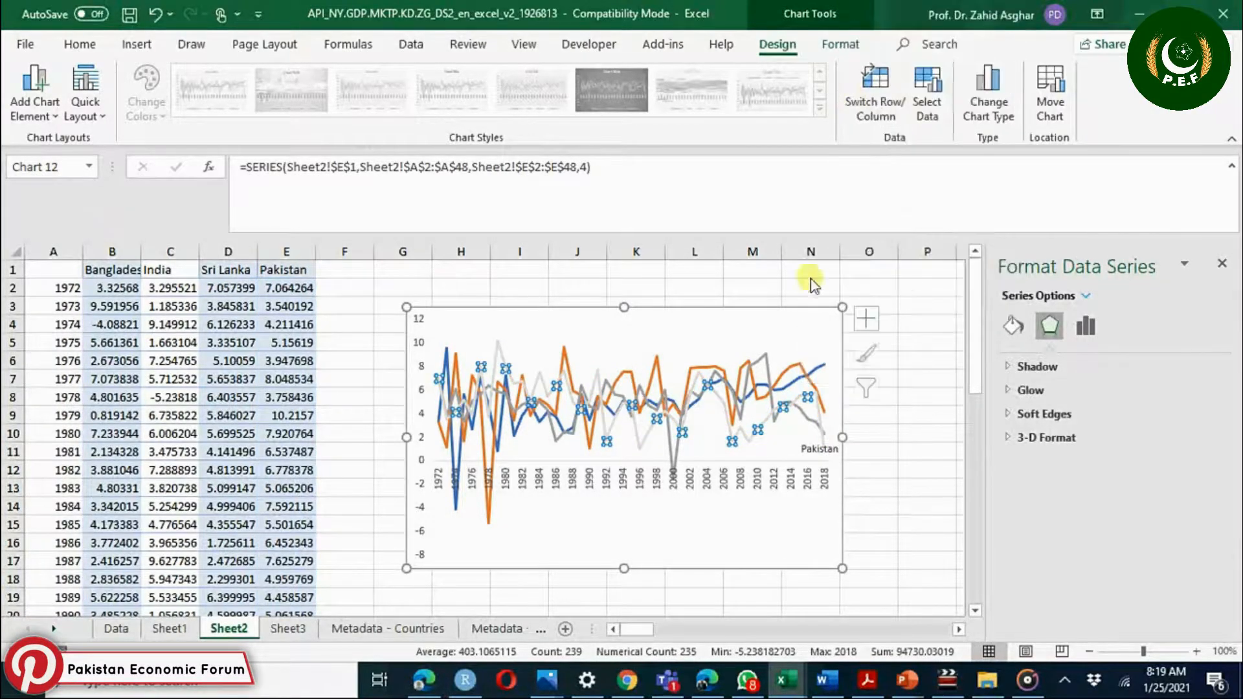
# Step: Recolour the India line in the new chart with a light grey outline
pyautogui.click(782, 382)
pyautogui.rightClick(782, 380)
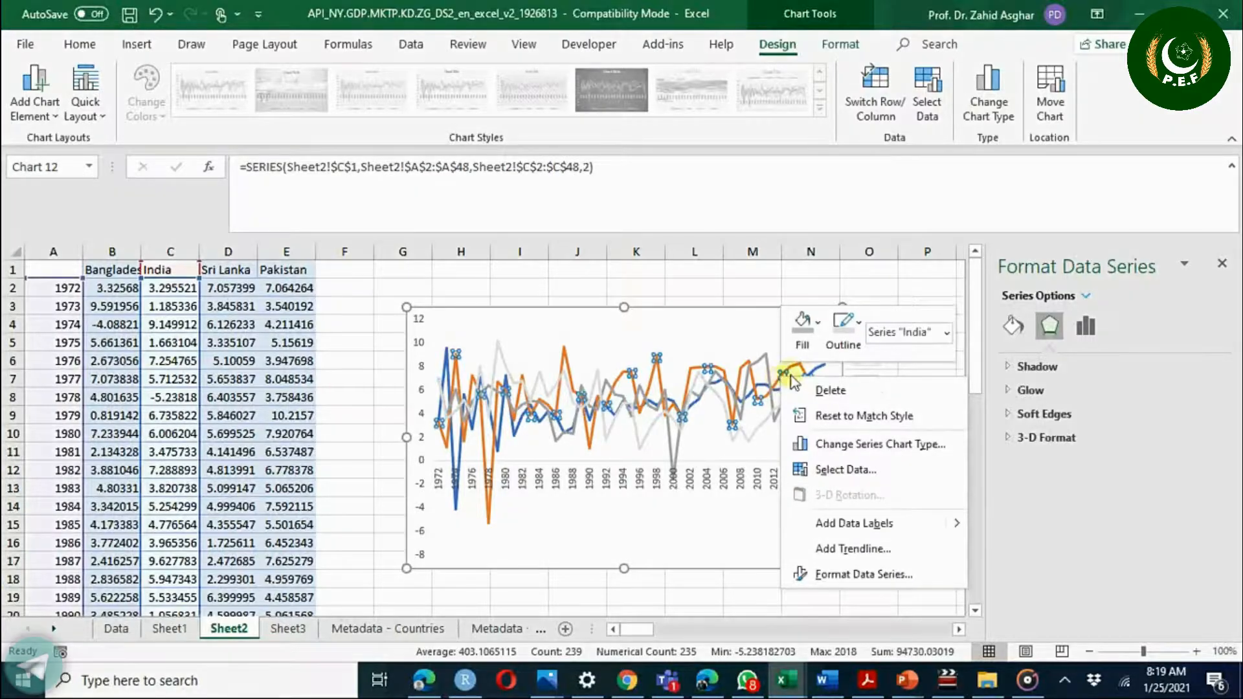
pyautogui.click(845, 335)
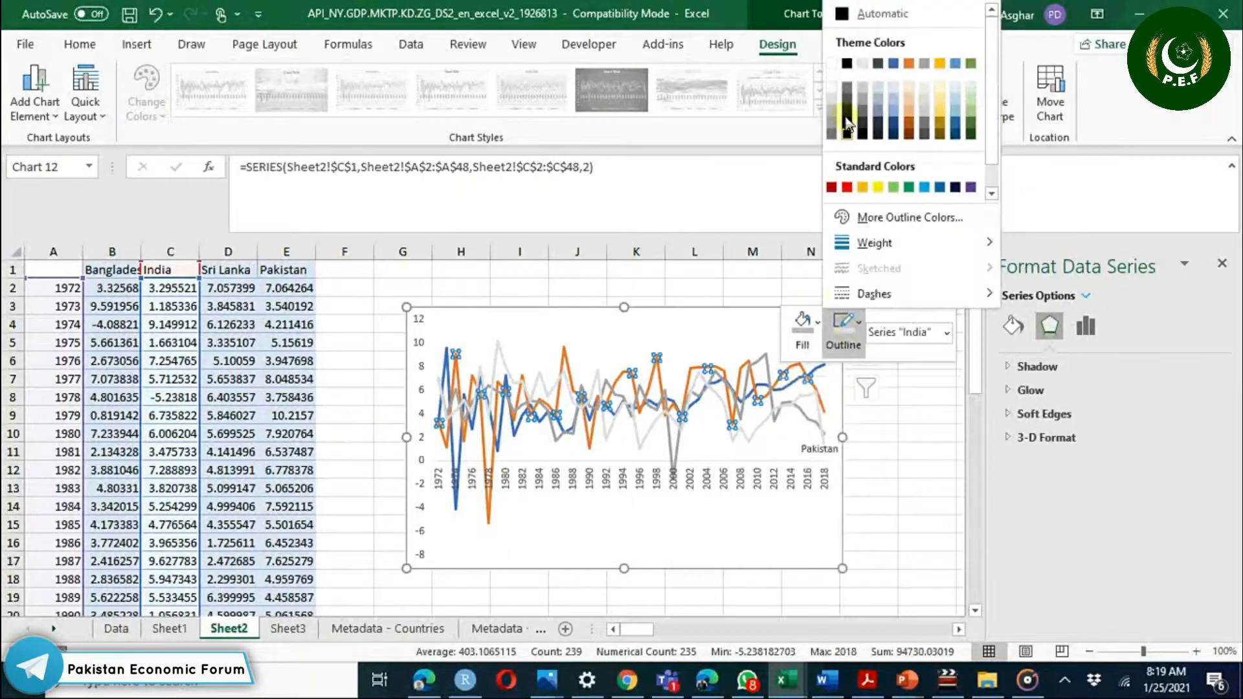
pyautogui.click(834, 97)
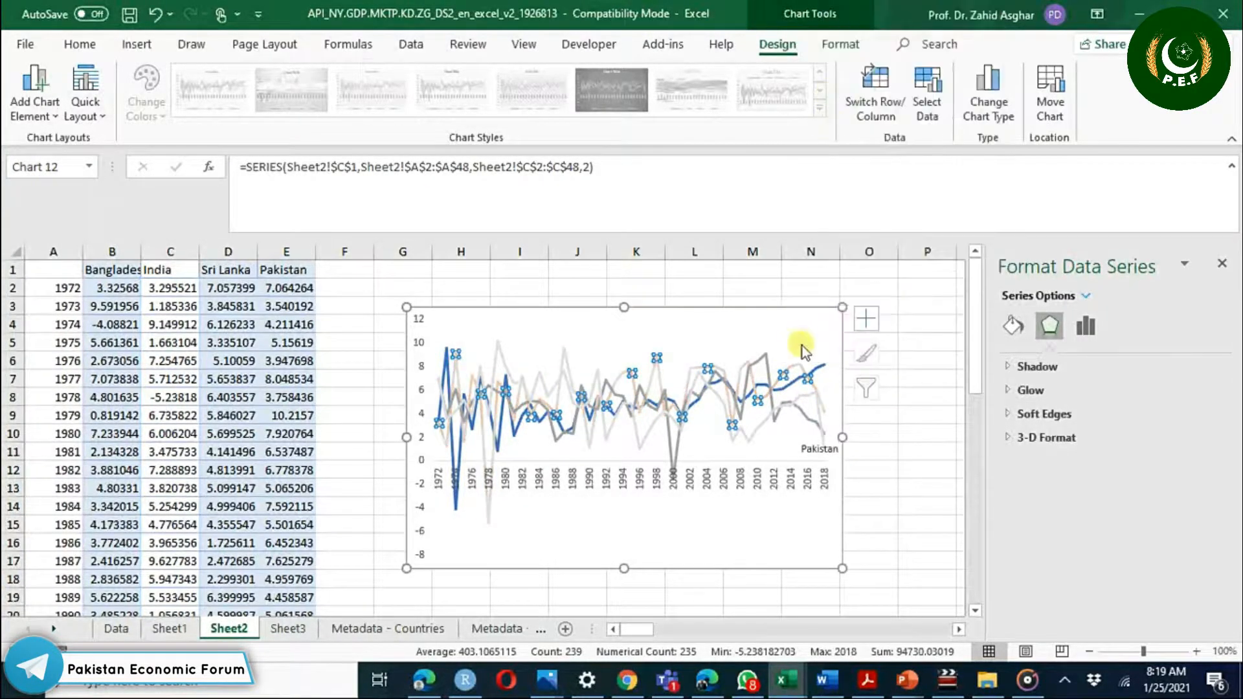
# Step: Recolour the Sri Lanka line light grey, leaving Bangladesh as the only blue line
pyautogui.rightClick(805, 414)
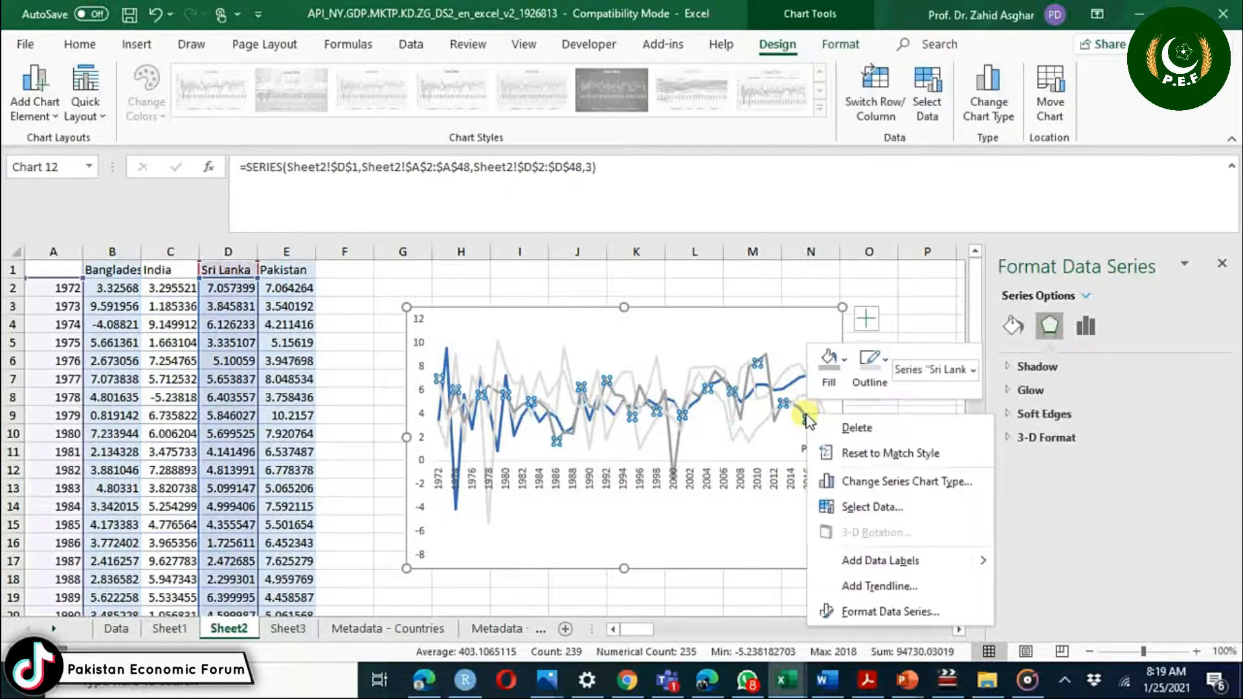
pyautogui.click(865, 366)
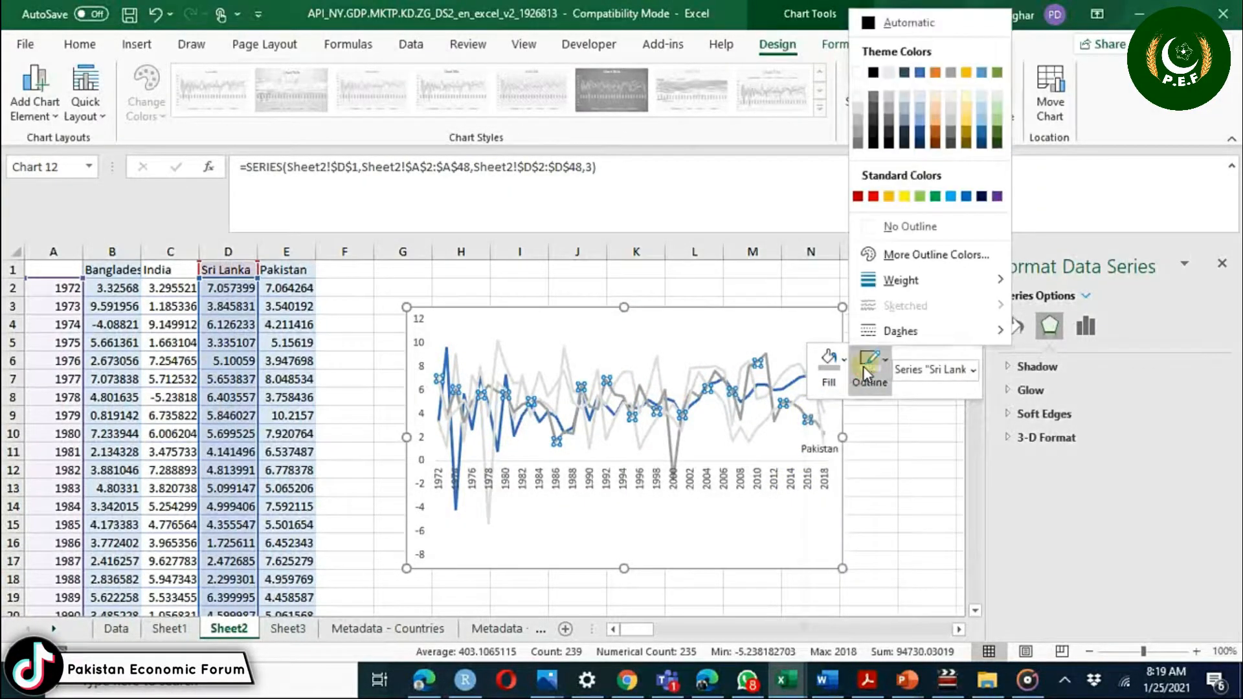
pyautogui.click(862, 110)
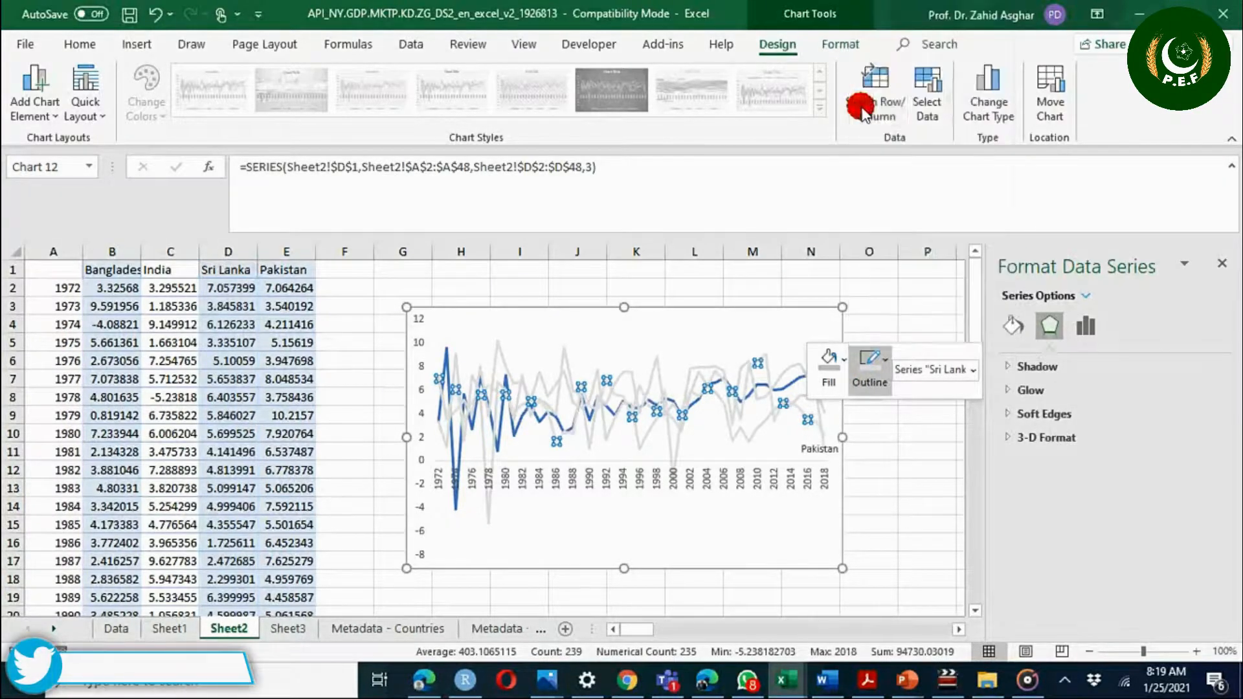
pyautogui.click(686, 483)
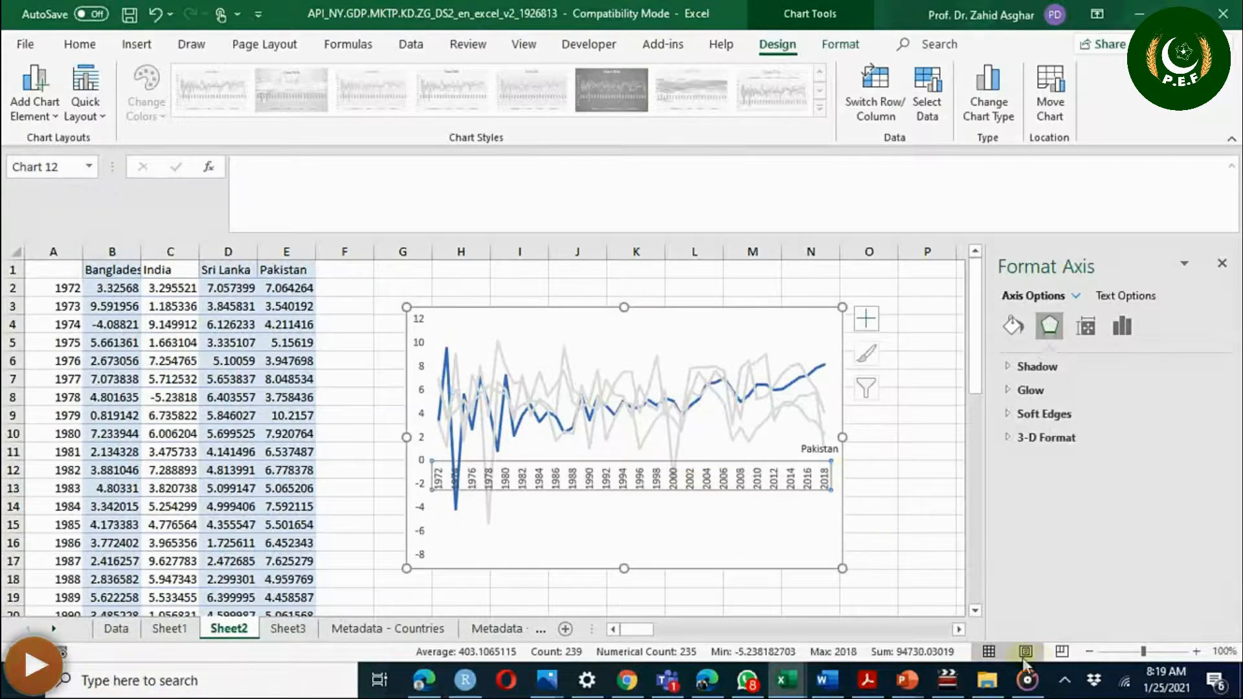
# Step: Set the vertical axis maximum bound to 12 in the existing chart that labels all four countries
pyautogui.click(959, 628)
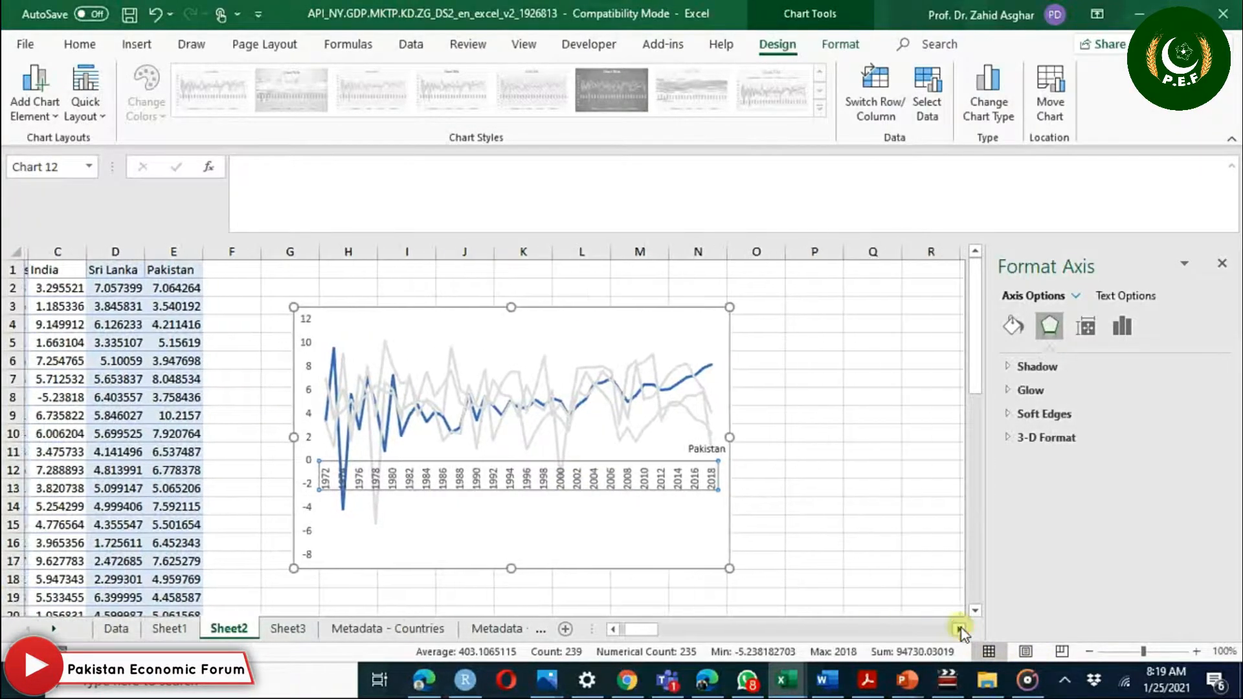
pyautogui.moveTo(960, 629); pyautogui.dragTo(959, 629)
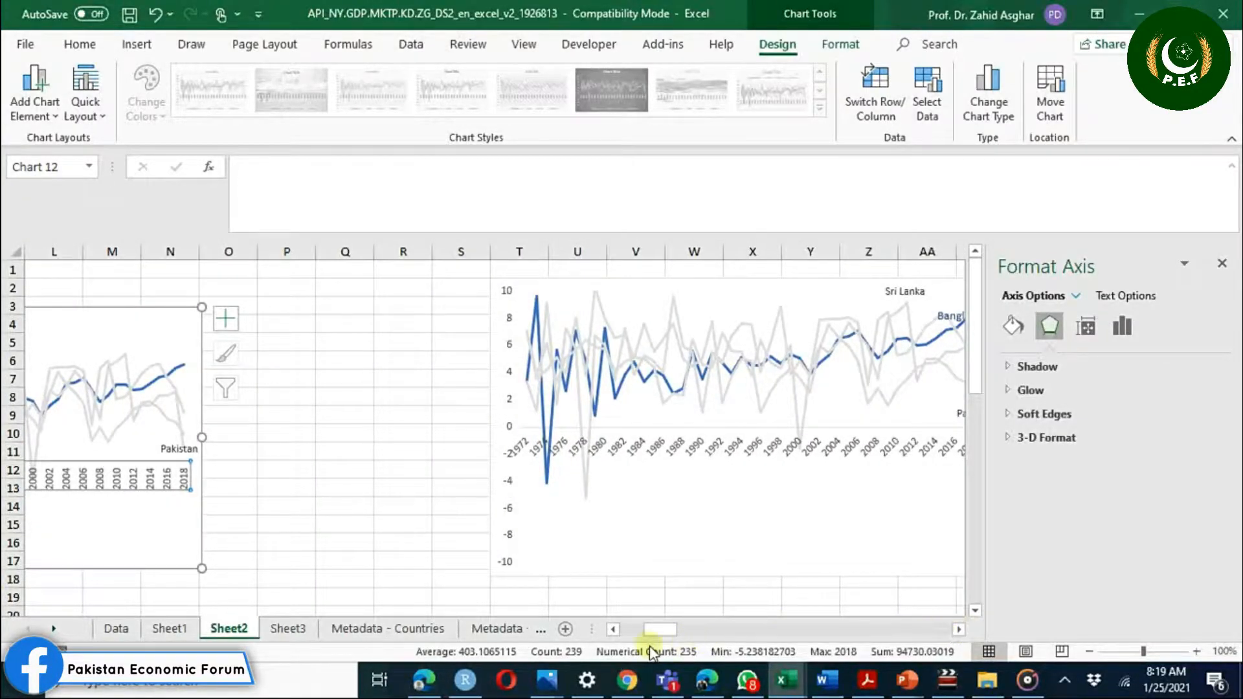
pyautogui.moveTo(654, 632)
pyautogui.mouseDown()
pyautogui.moveTo(643, 632)
pyautogui.moveTo(663, 633)
pyautogui.mouseUp()
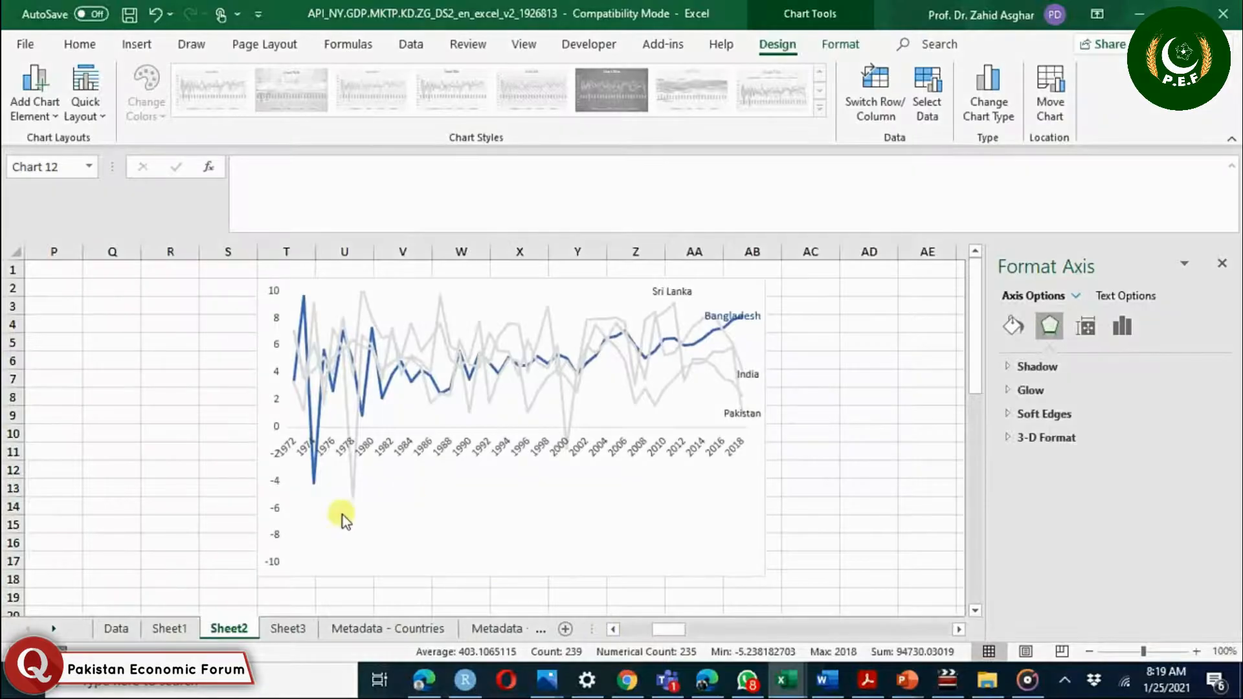
pyautogui.click(278, 484)
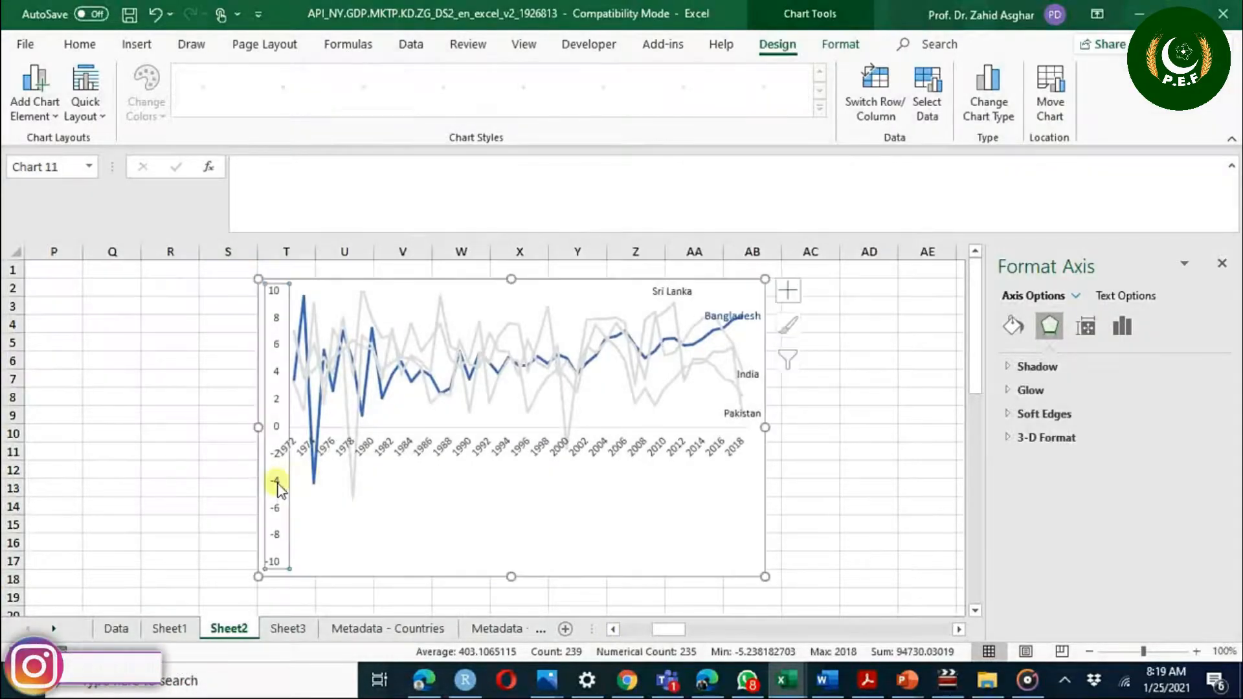
pyautogui.rightClick(278, 487)
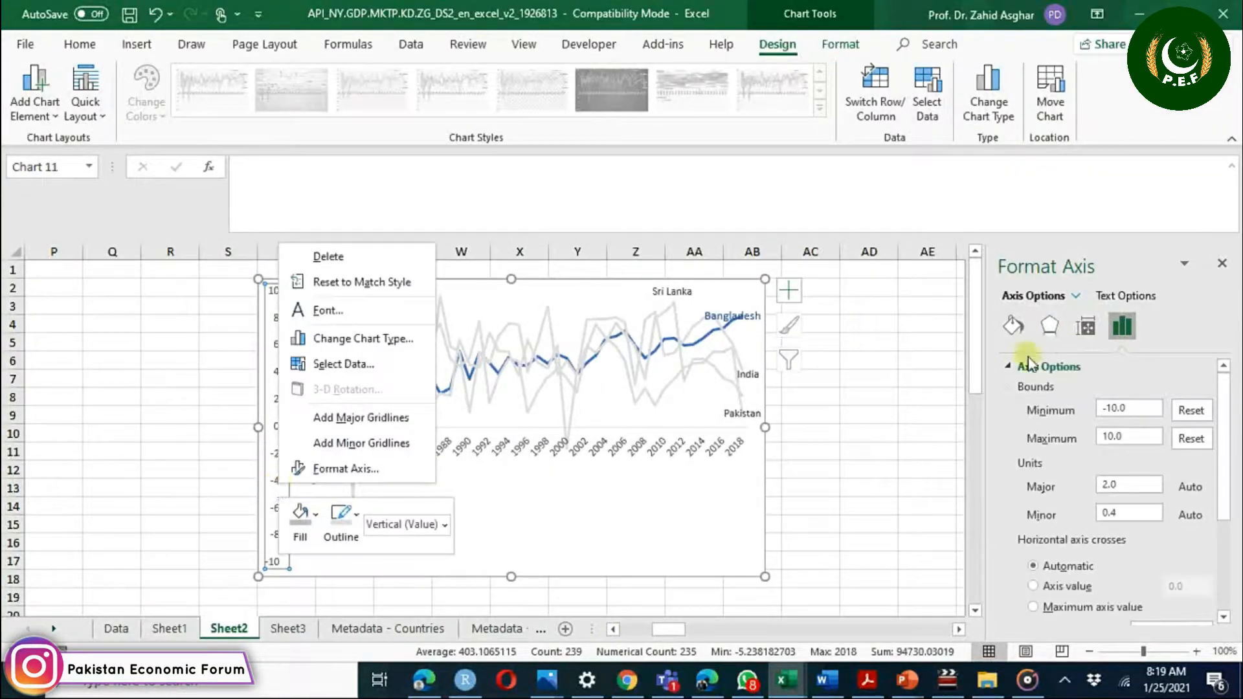
pyautogui.click(1110, 438)
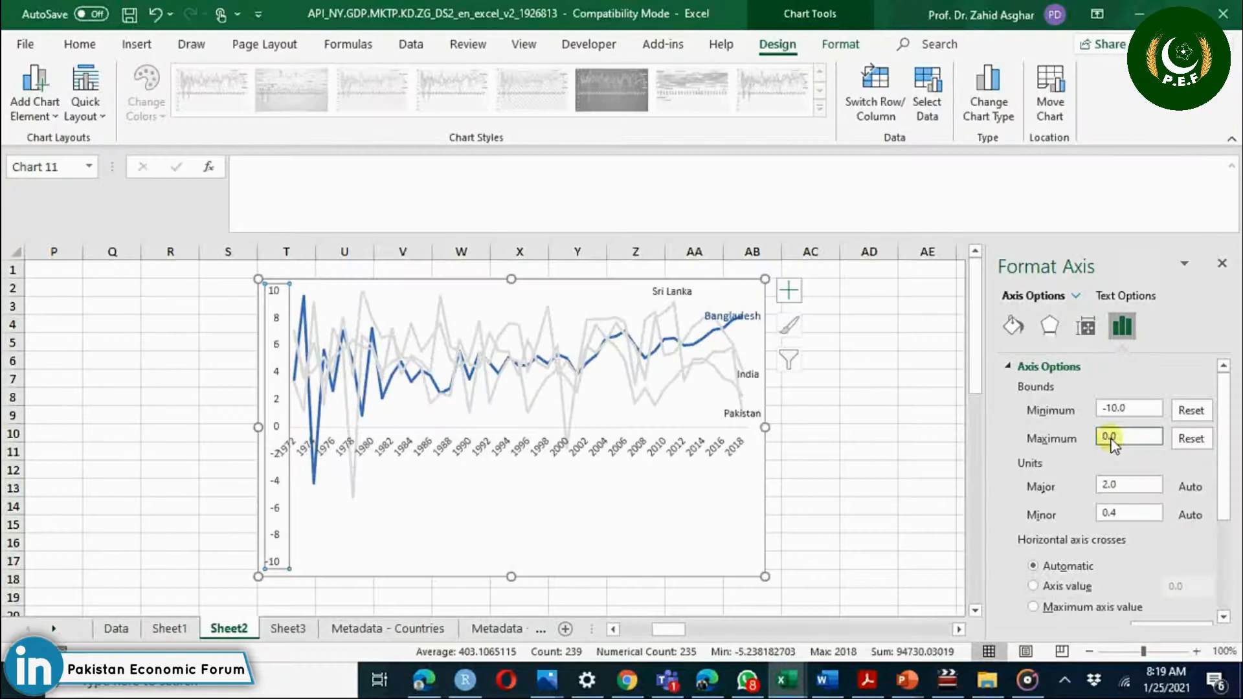
pyautogui.write('2')
pyautogui.press('Return')
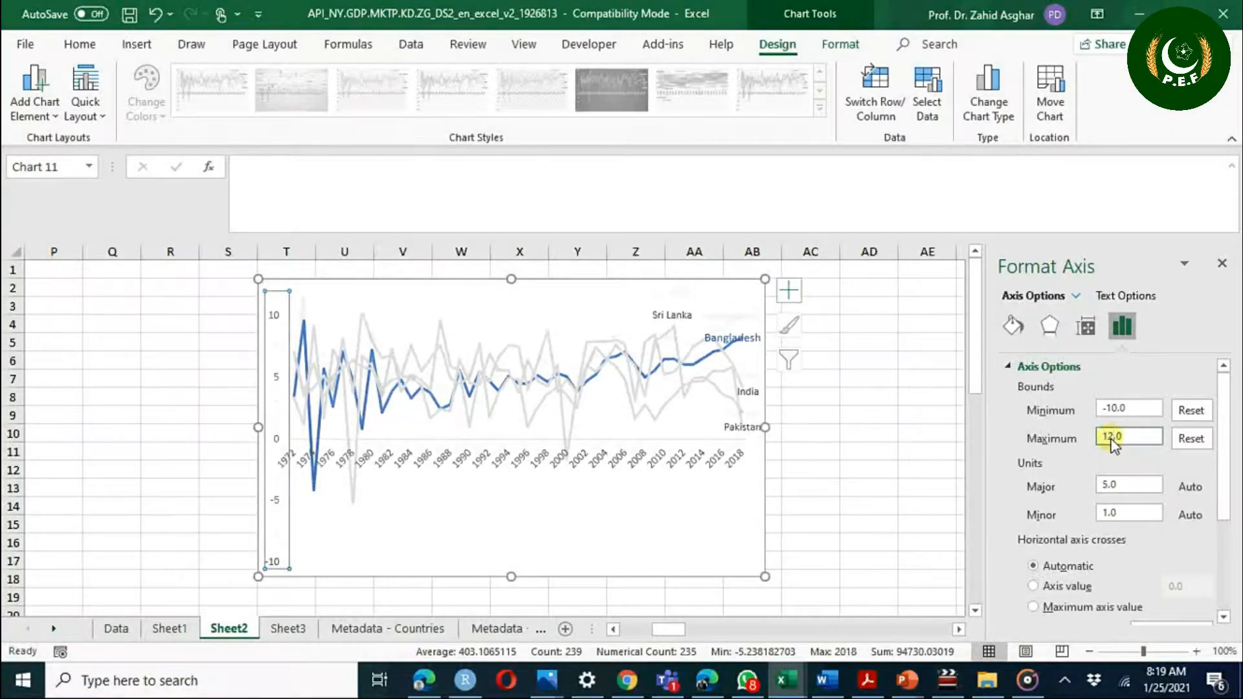
pyautogui.click(767, 454)
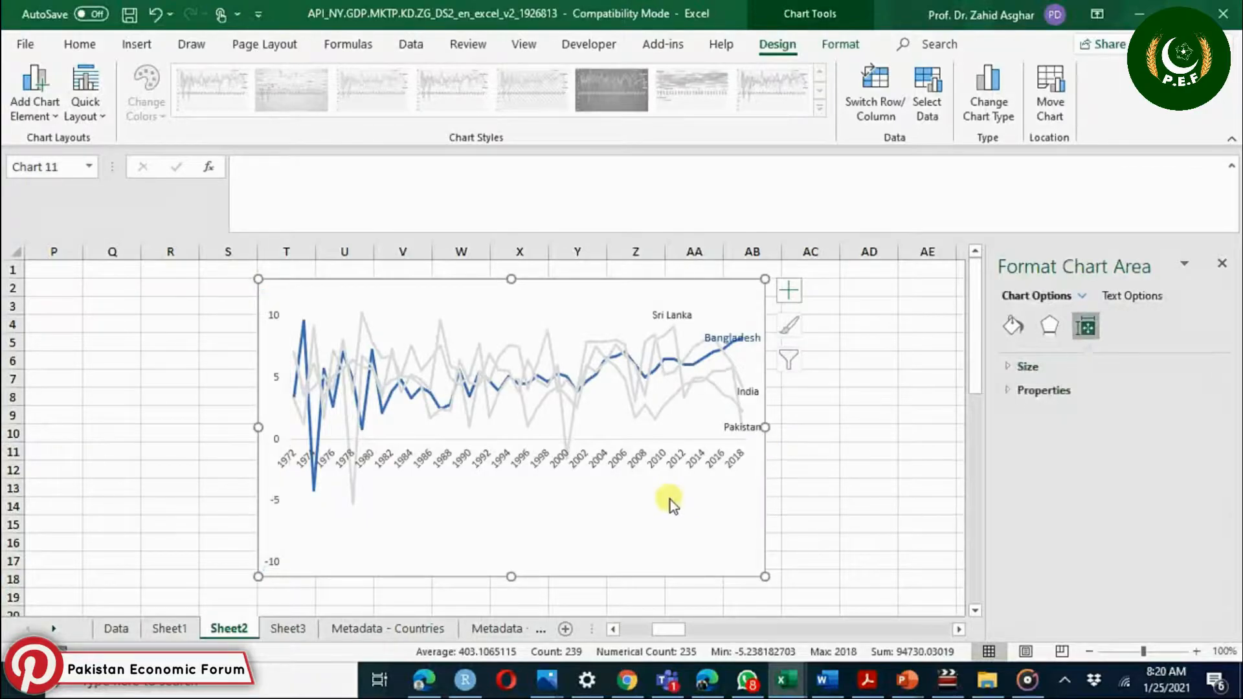
# Step: Fill column Q and the columns to its right, behind the labelled chart, with white to hide the gridlines
pyautogui.moveTo(111, 258); pyautogui.dragTo(965, 253)
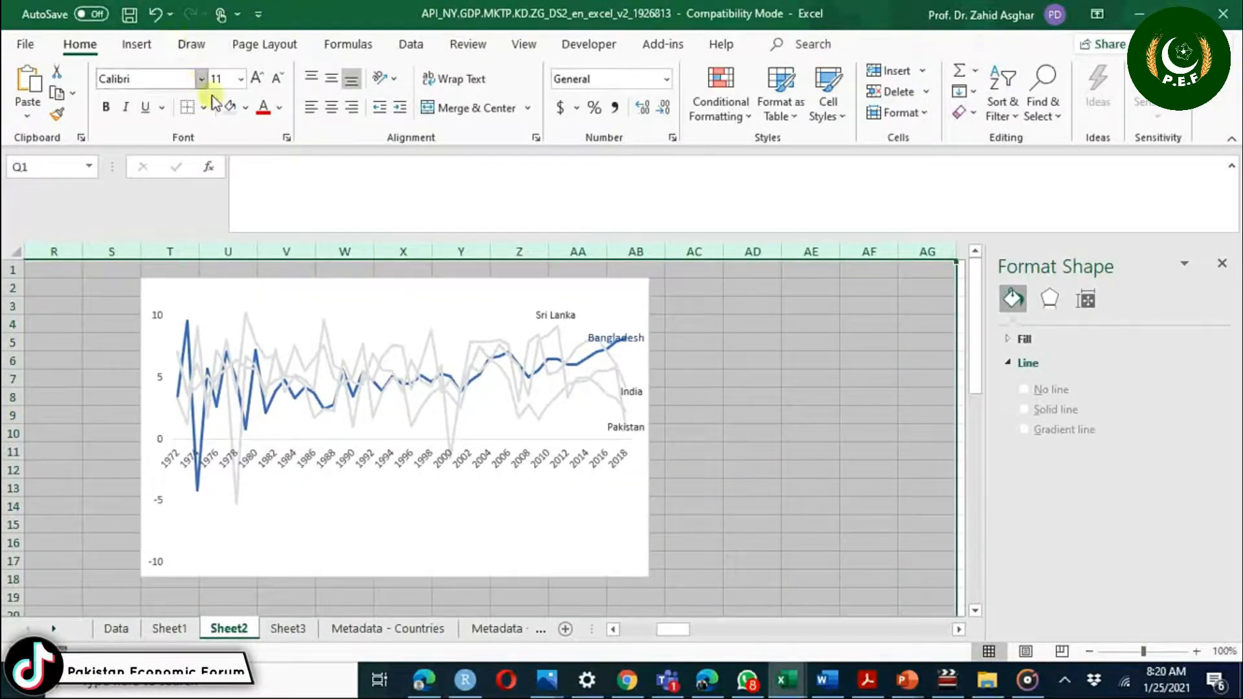
pyautogui.click(246, 109)
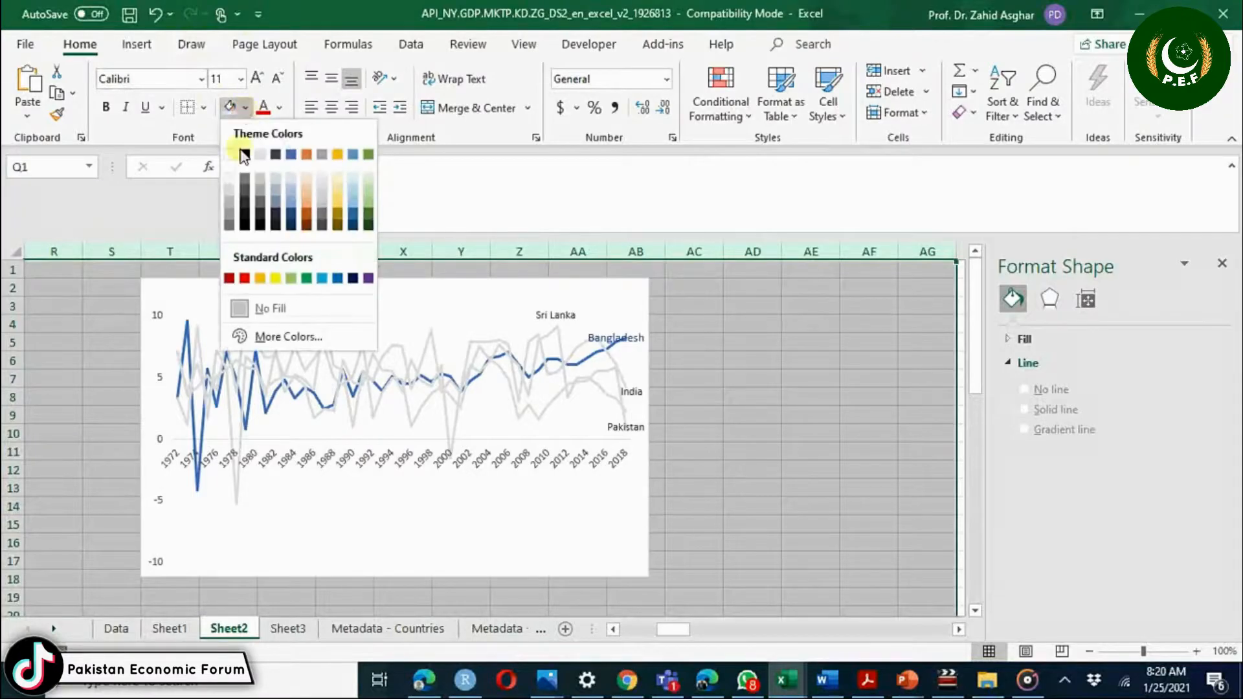
pyautogui.click(229, 155)
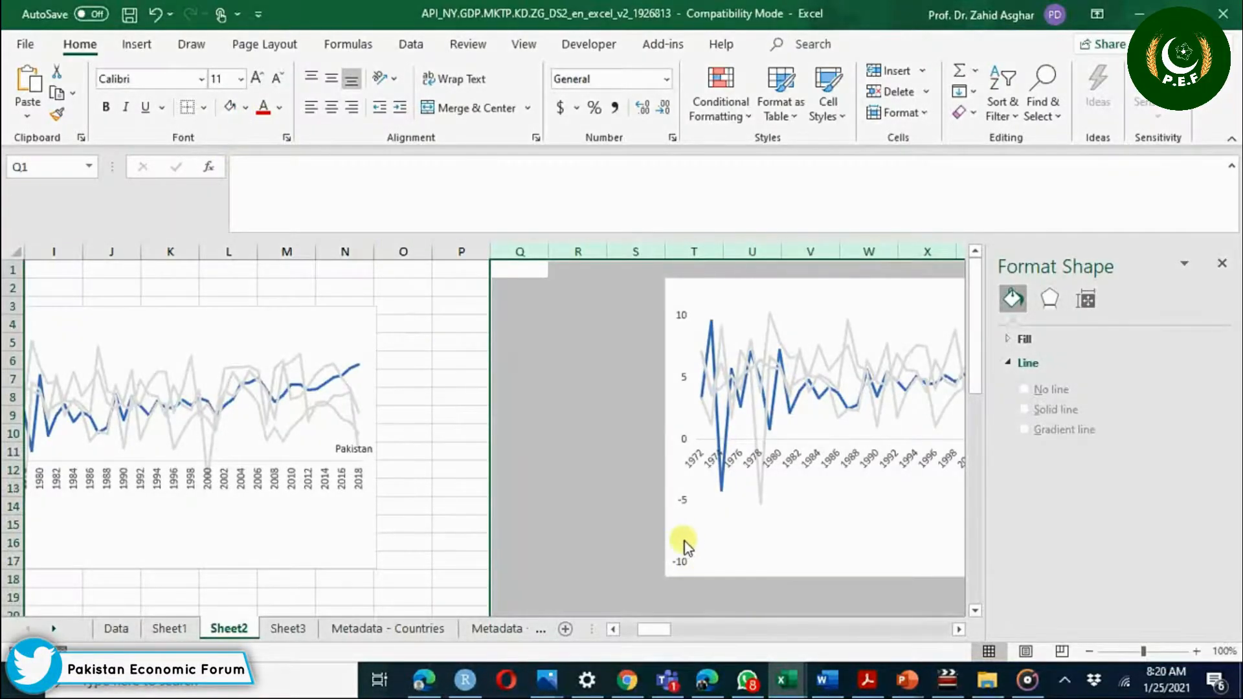
pyautogui.click(959, 629)
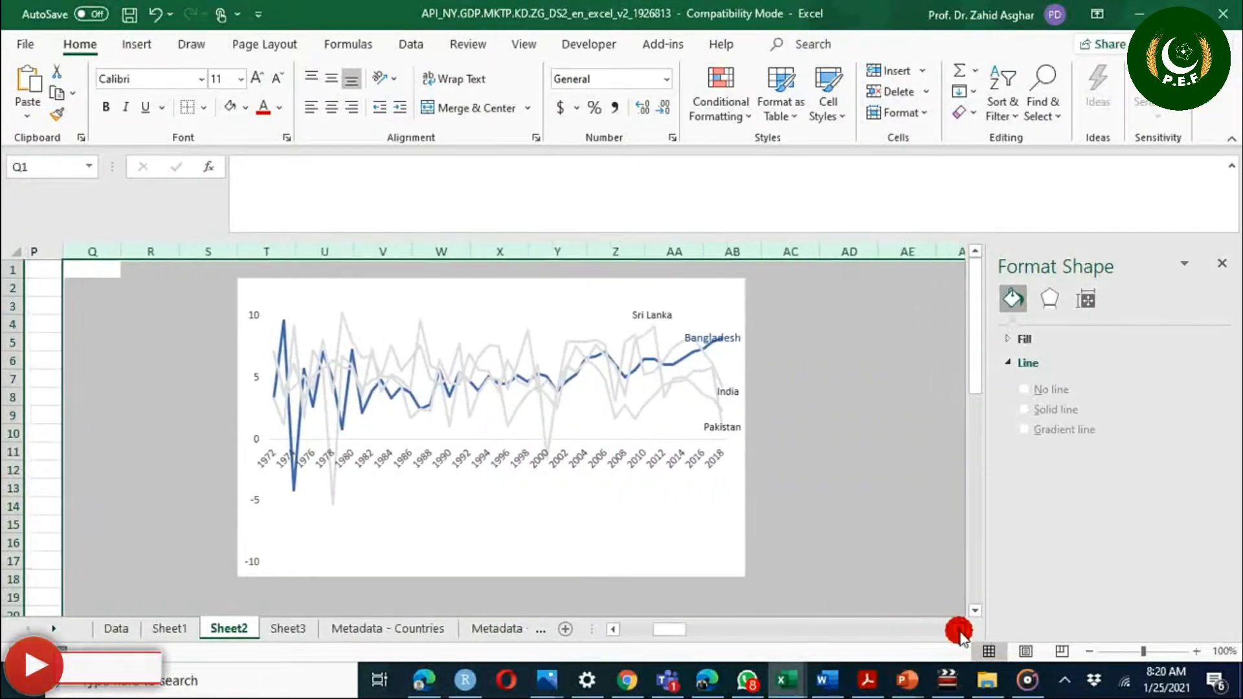
# Step: Remove the border lines from both the plot area and the chart area of the labelled chart
pyautogui.click(505, 504)
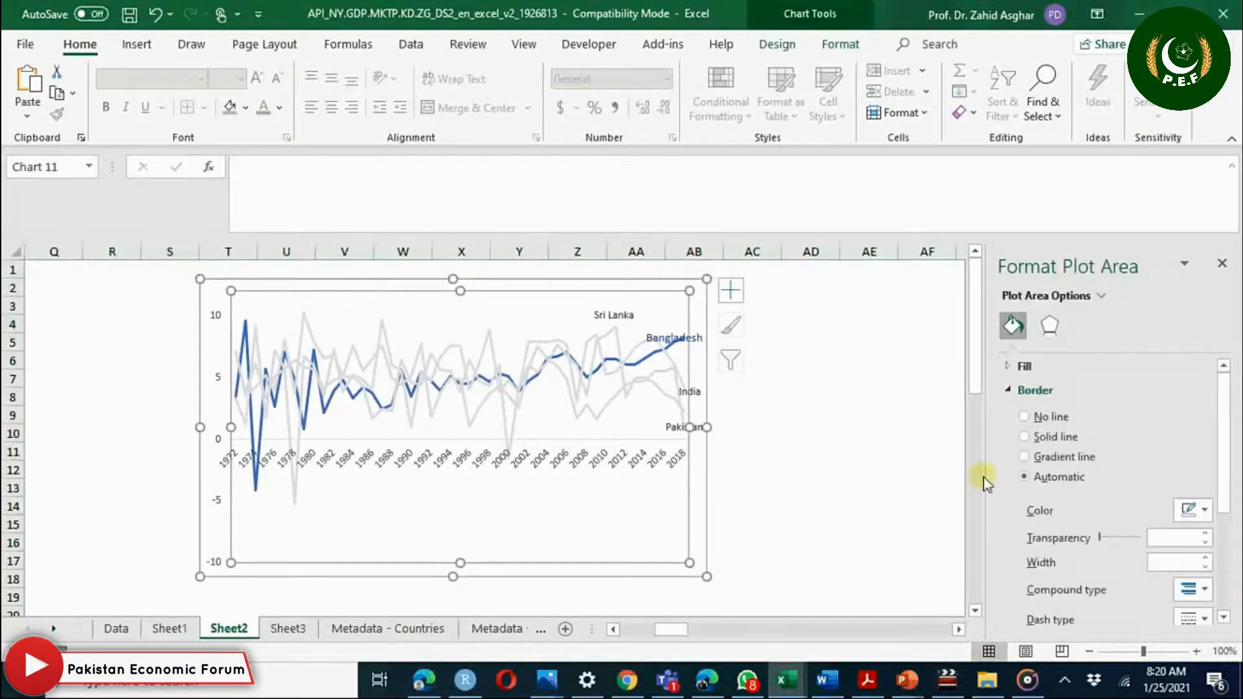
pyautogui.click(1024, 416)
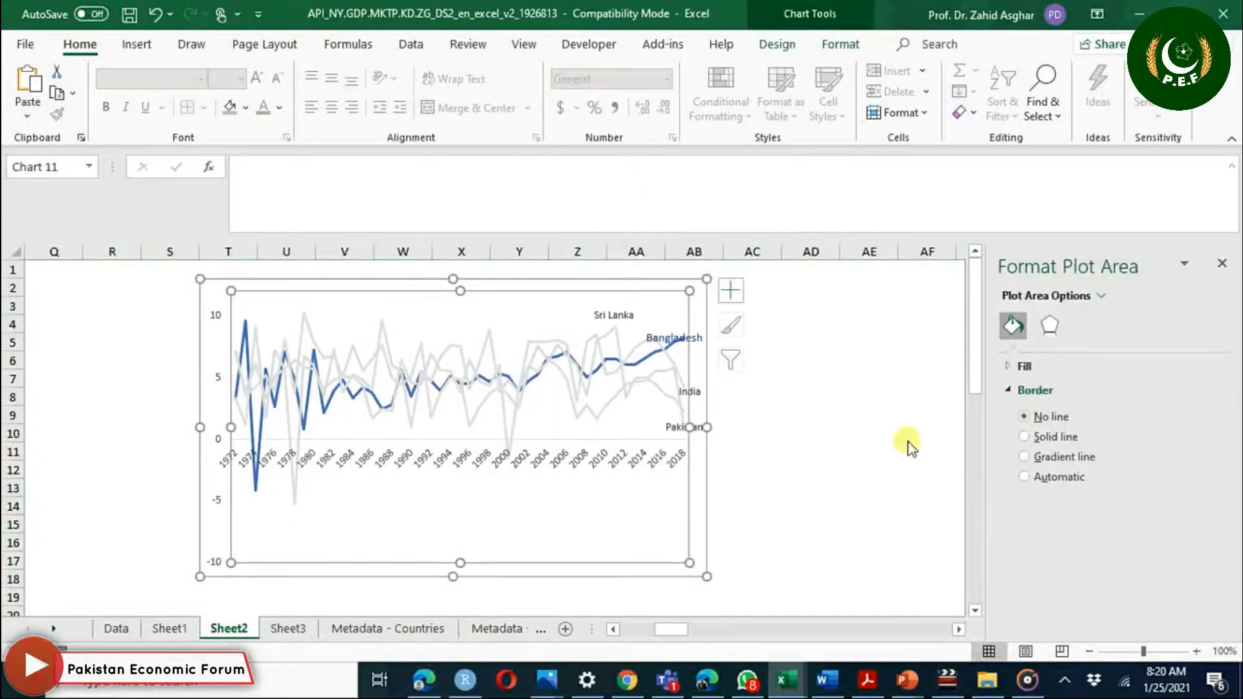
pyautogui.click(728, 395)
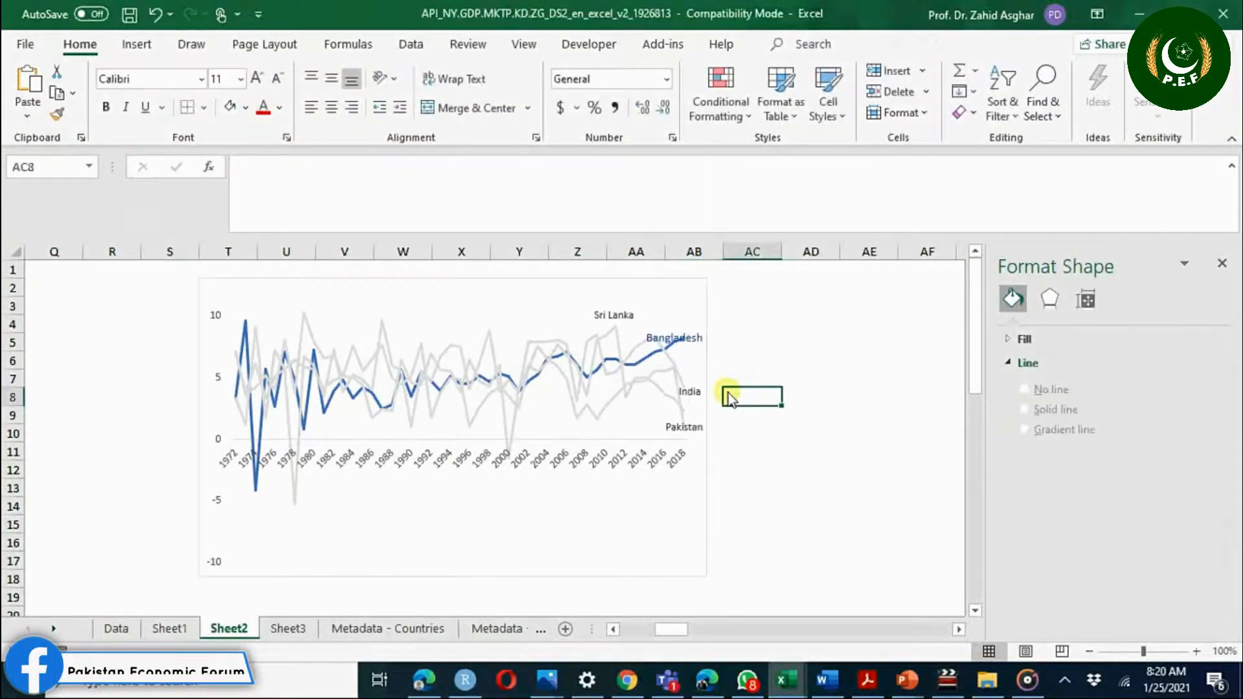
pyautogui.click(708, 499)
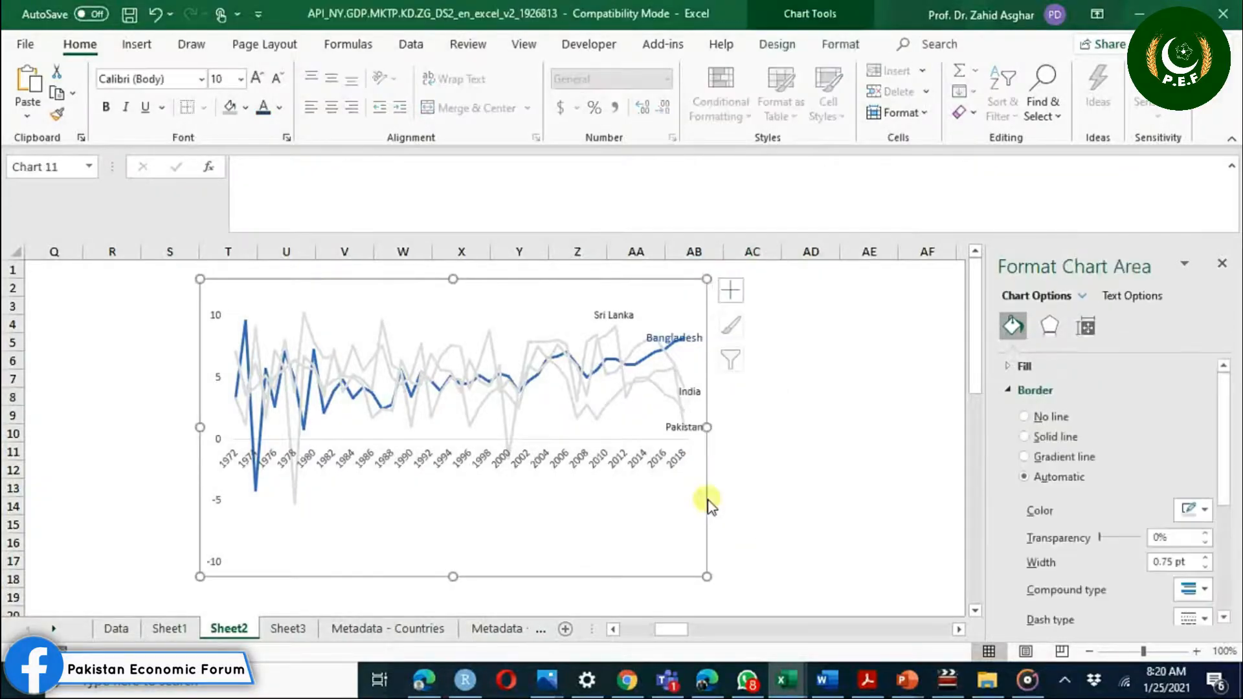
pyautogui.click(1024, 417)
pyautogui.click(811, 452)
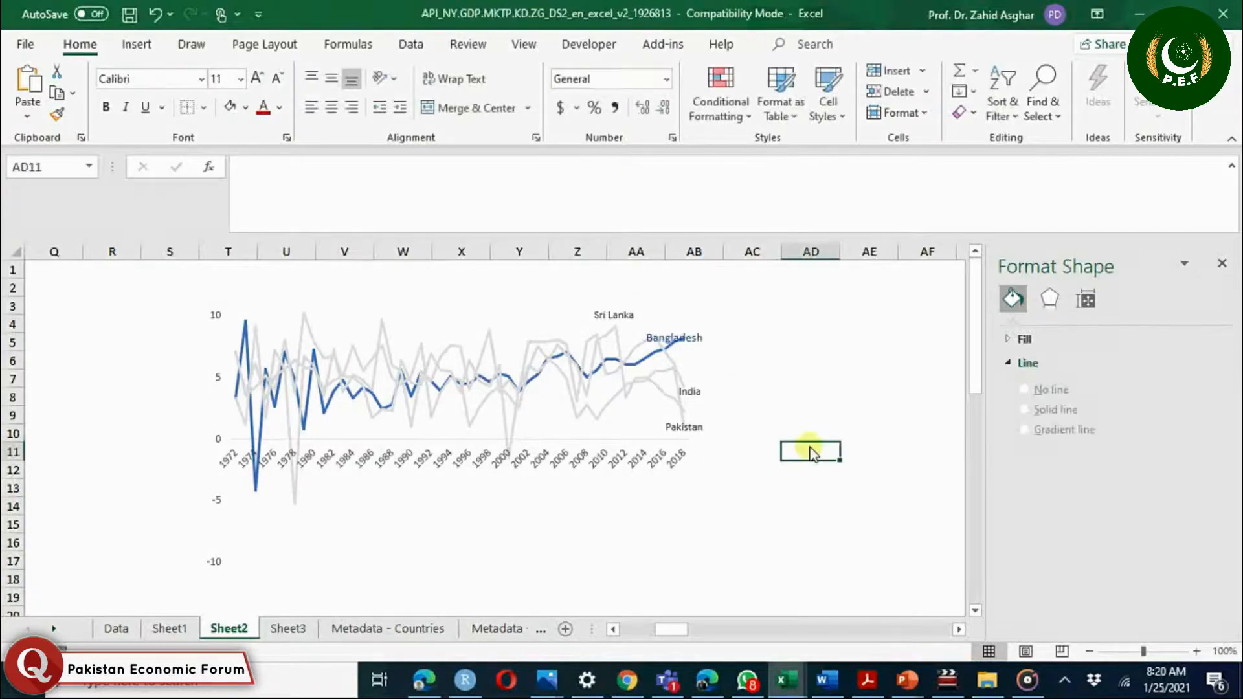
# Step: Move the labelled chart down slightly to leave room for a heading above it
pyautogui.click(504, 316)
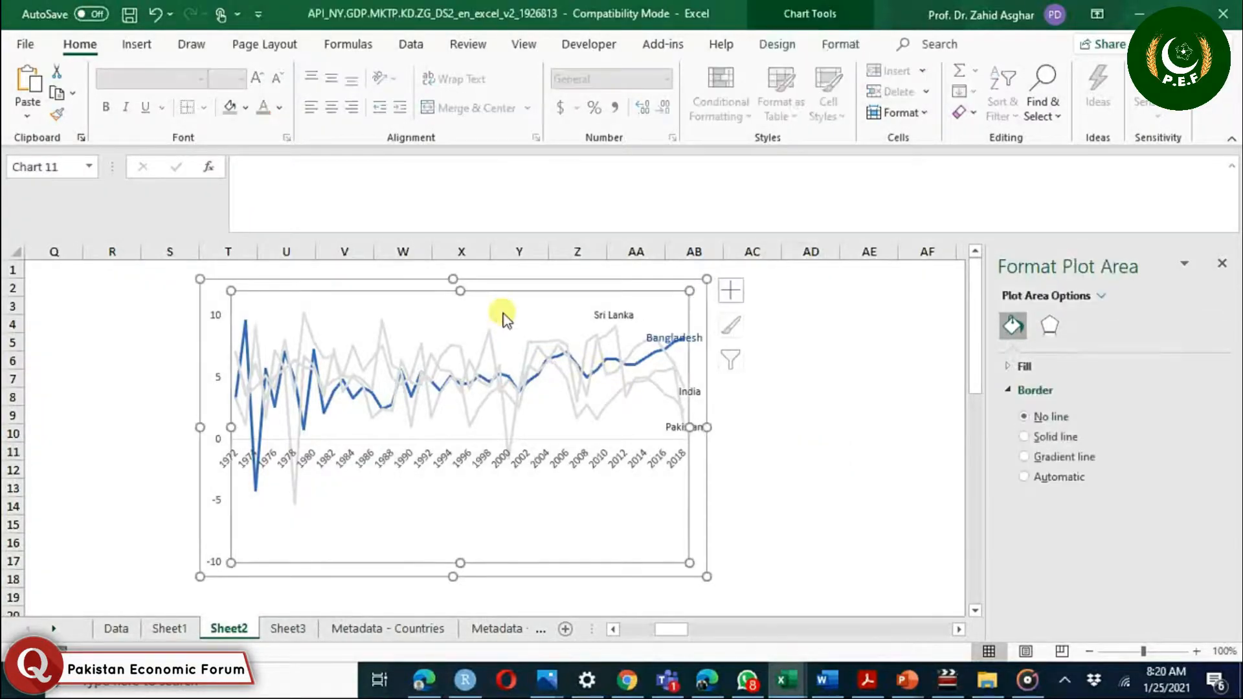
pyautogui.click(501, 279)
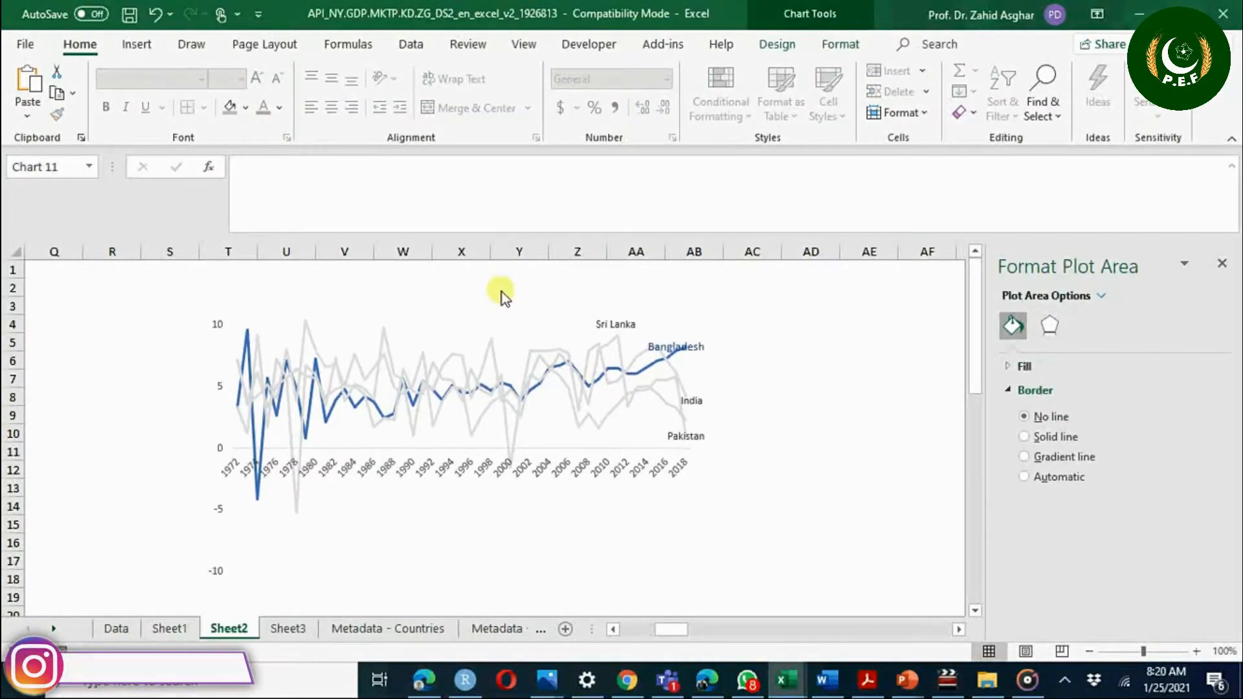
pyautogui.click(503, 294)
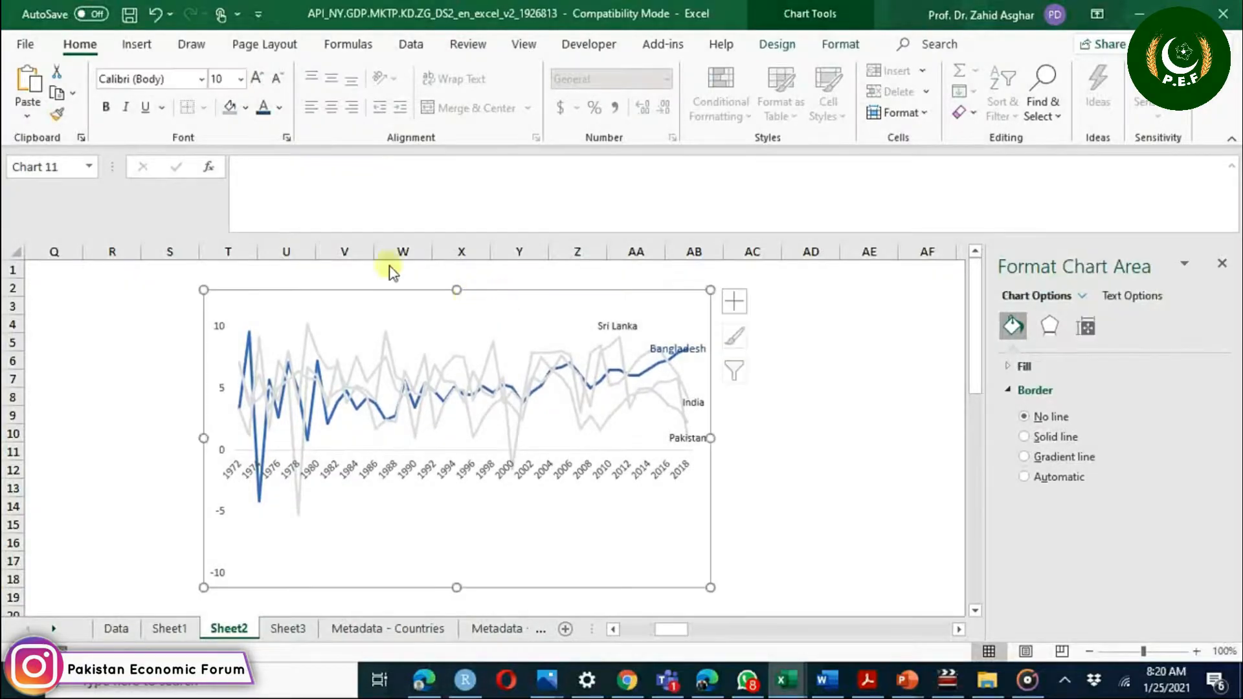
# Step: Fill the cell range T1:AB18 behind the chart with light blue
pyautogui.click(225, 273)
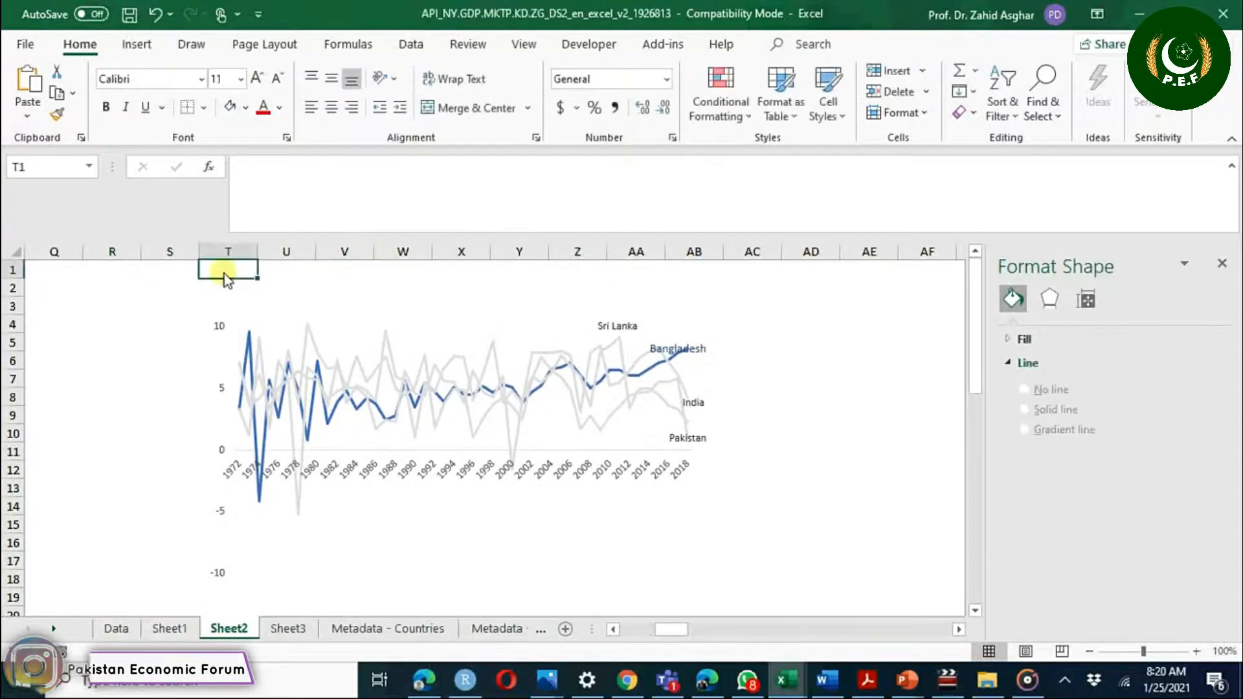
pyautogui.moveTo(224, 273); pyautogui.dragTo(461, 285)
pyautogui.hotkey('shift', 'Right')
pyautogui.hotkey('shift', 'Right')
pyautogui.hotkey('shift', 'Right')
pyautogui.hotkey('shift', 'Right')
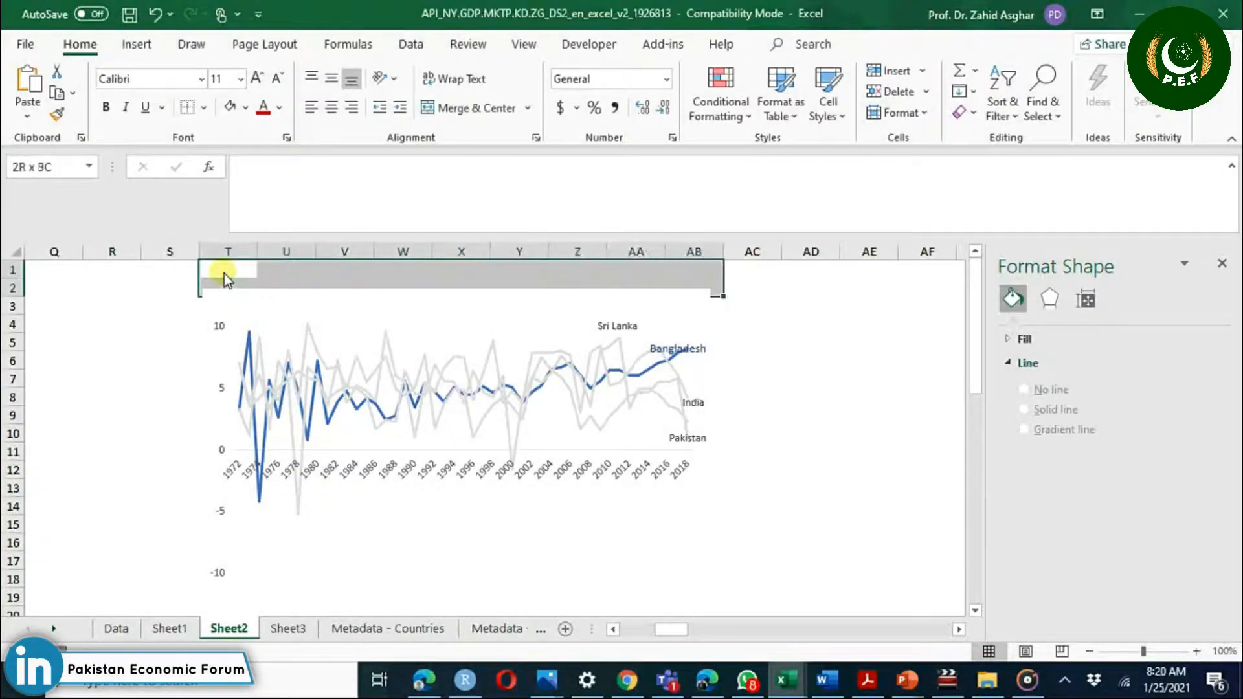
pyautogui.hotkey('shift', 'Down')
pyautogui.hotkey('shift', 'Down')
pyautogui.hotkey('shift', 'Down')
pyautogui.hotkey('shift', 'Down')
pyautogui.hotkey('shift', 'Down')
pyautogui.hotkey('shift', 'Down')
pyautogui.hotkey('shift', 'Down')
pyautogui.hotkey('shift', 'Down')
pyautogui.hotkey('shift', 'Down')
pyautogui.hotkey('shift', 'Down')
pyautogui.hotkey('shift', 'Down')
pyautogui.hotkey('shift', 'Down')
pyautogui.hotkey('shift', 'Down')
pyautogui.hotkey('shift', 'Down')
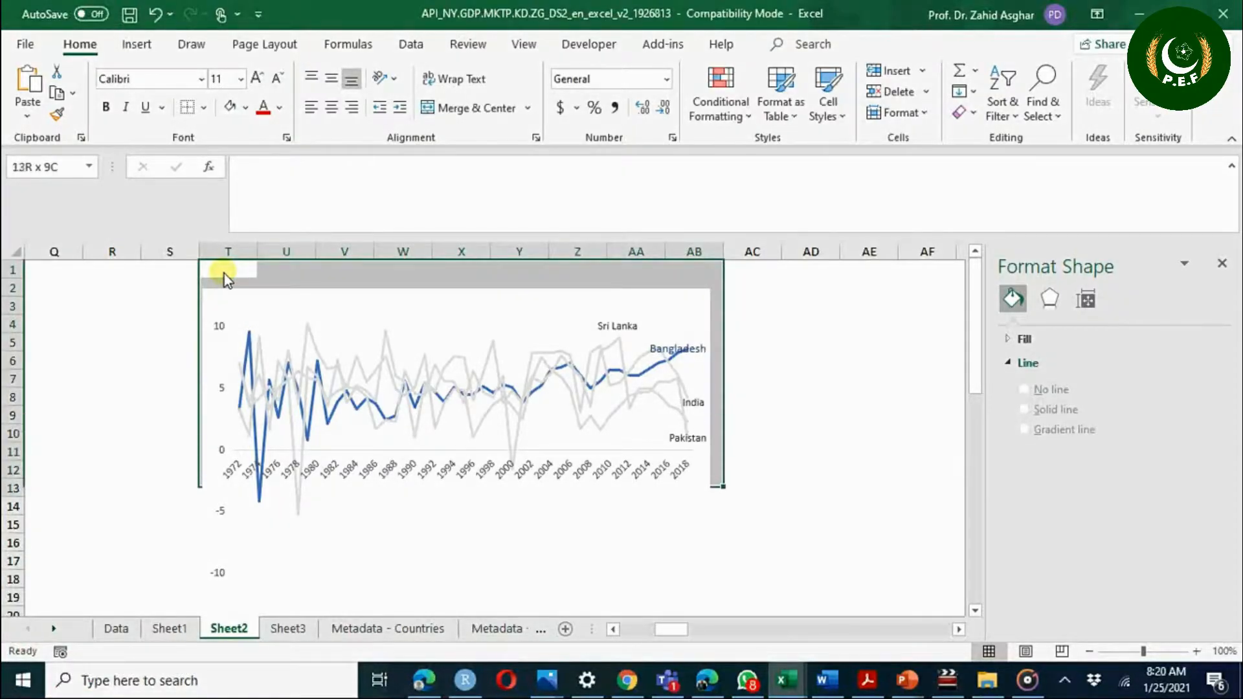
pyautogui.hotkey('shift', 'Down')
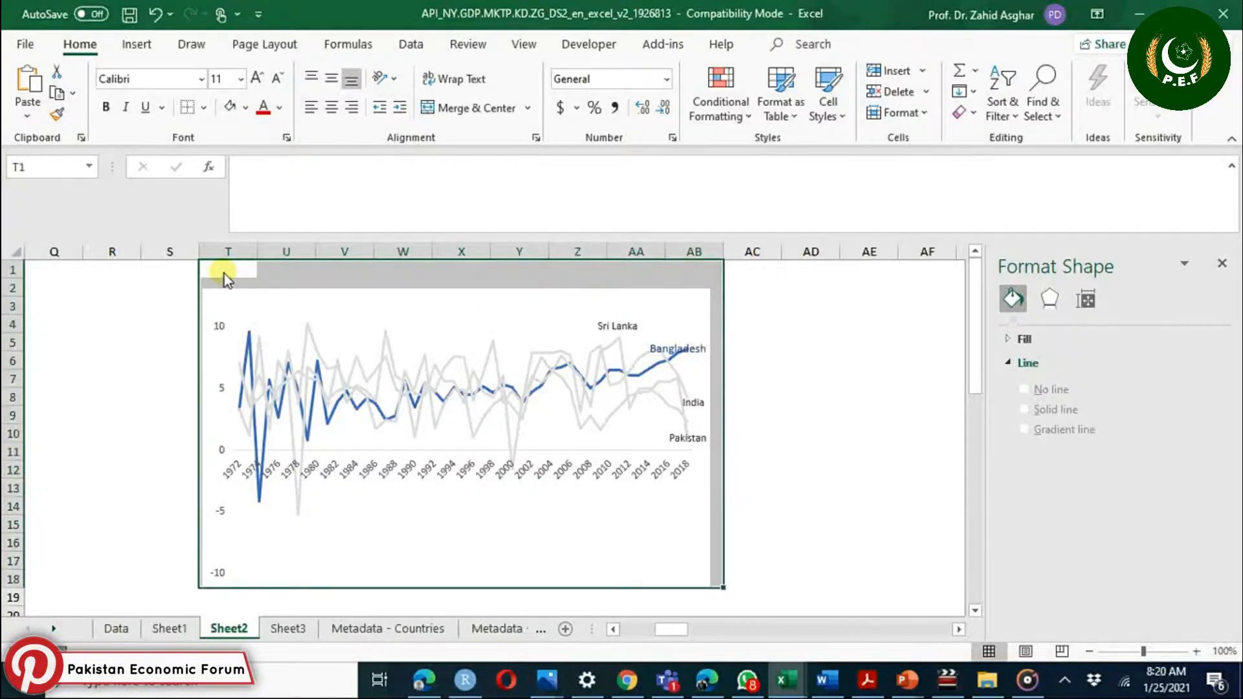
pyautogui.click(246, 108)
pyautogui.click(289, 183)
# Step: Merge the cells T1:AB2 above the chart and left-align the merged cell
pyautogui.moveTo(227, 269); pyautogui.dragTo(231, 280)
pyautogui.hotkey('shift', 'Right')
pyautogui.hotkey('shift', 'Right')
pyautogui.hotkey('shift', 'Right')
pyautogui.hotkey('shift', 'Right')
pyautogui.hotkey('shift', 'Right')
pyautogui.hotkey('shift', 'Right')
pyautogui.hotkey('shift', 'Right')
pyautogui.hotkey('shift', 'Right')
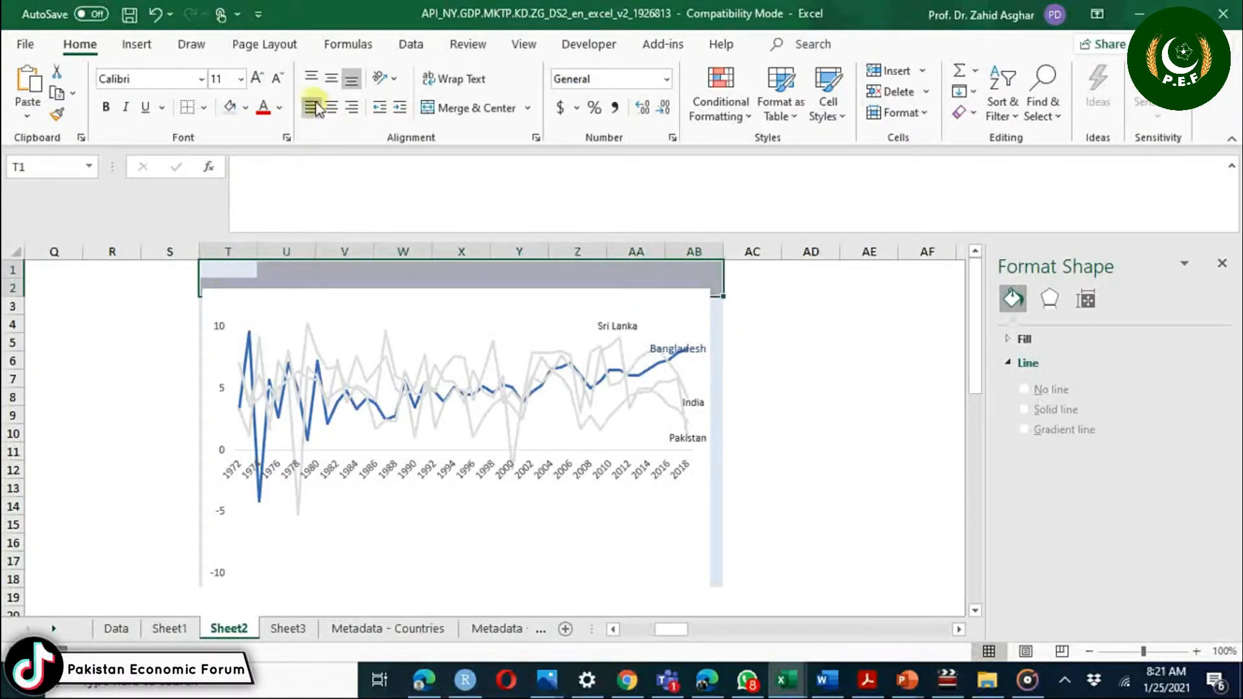
pyautogui.click(447, 108)
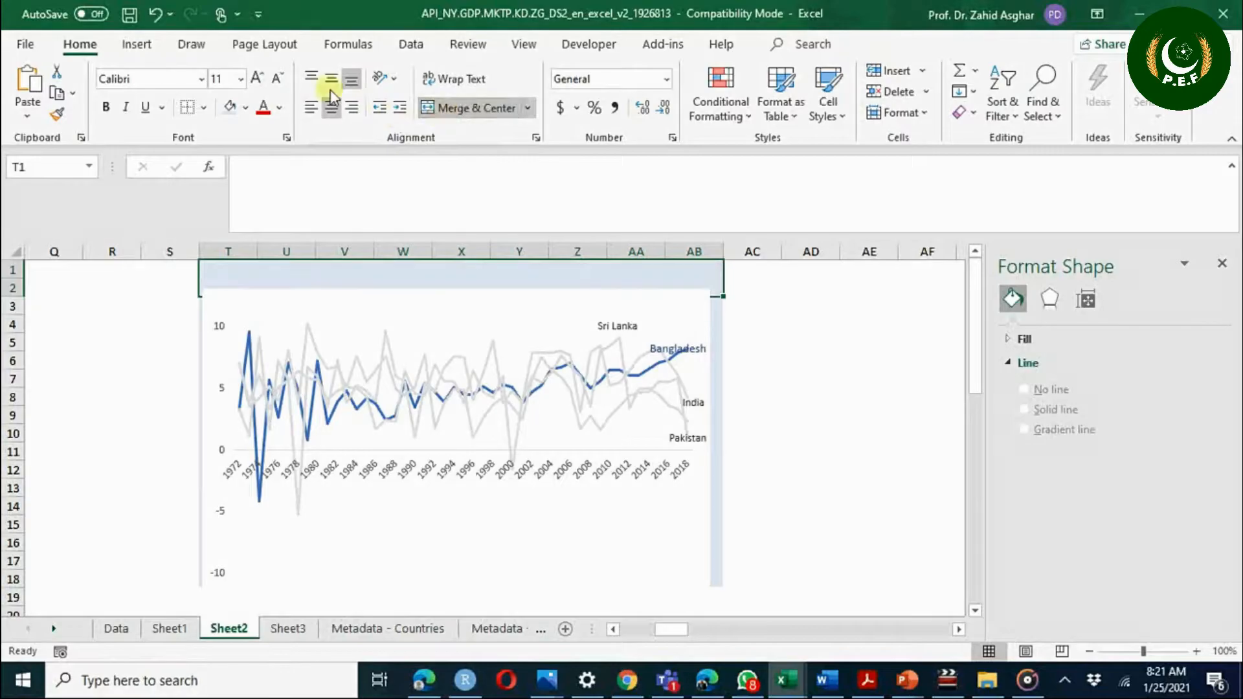
pyautogui.click(312, 108)
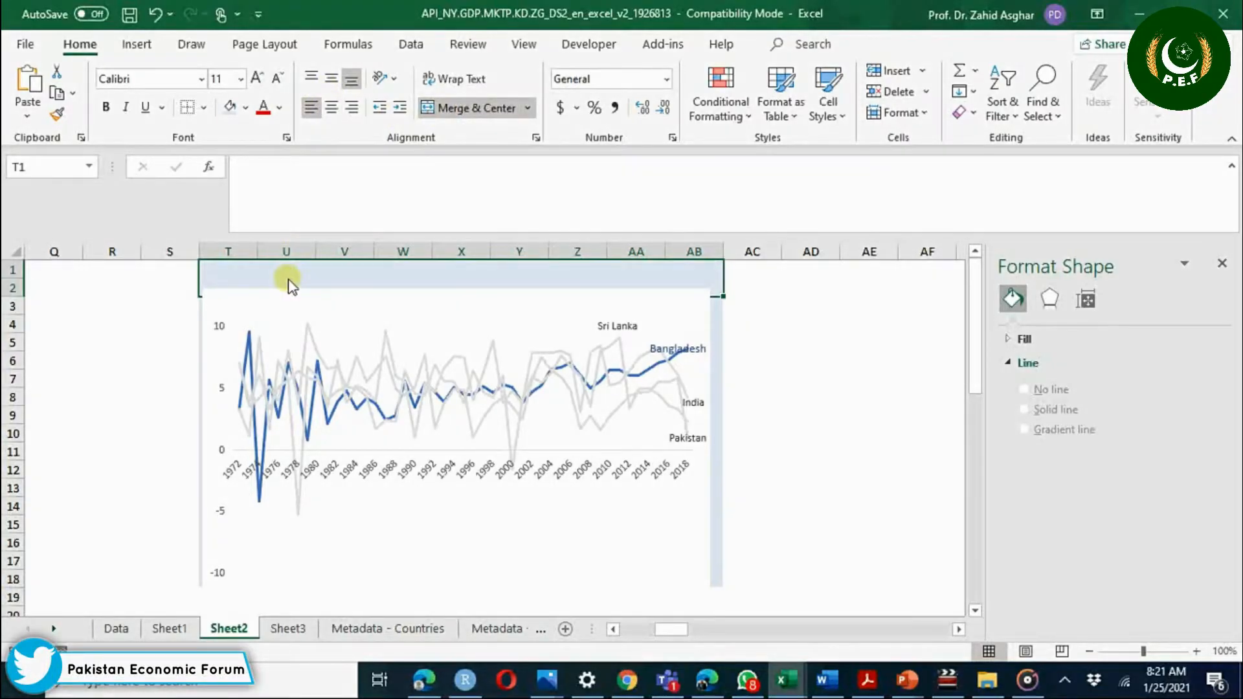
# Step: Enter the heading "Bangladesh economic growth is higher than that of other countries in SA" in the merged cell
pyautogui.write('Banglade')
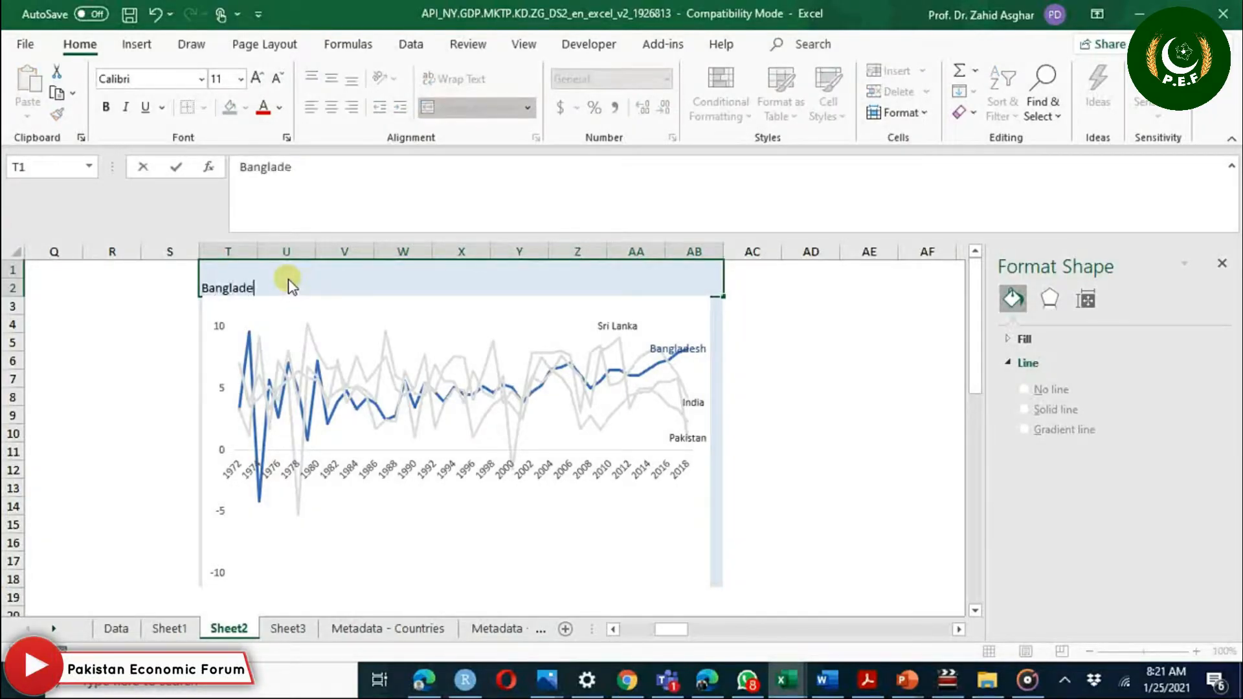
pyautogui.write('sh eco')
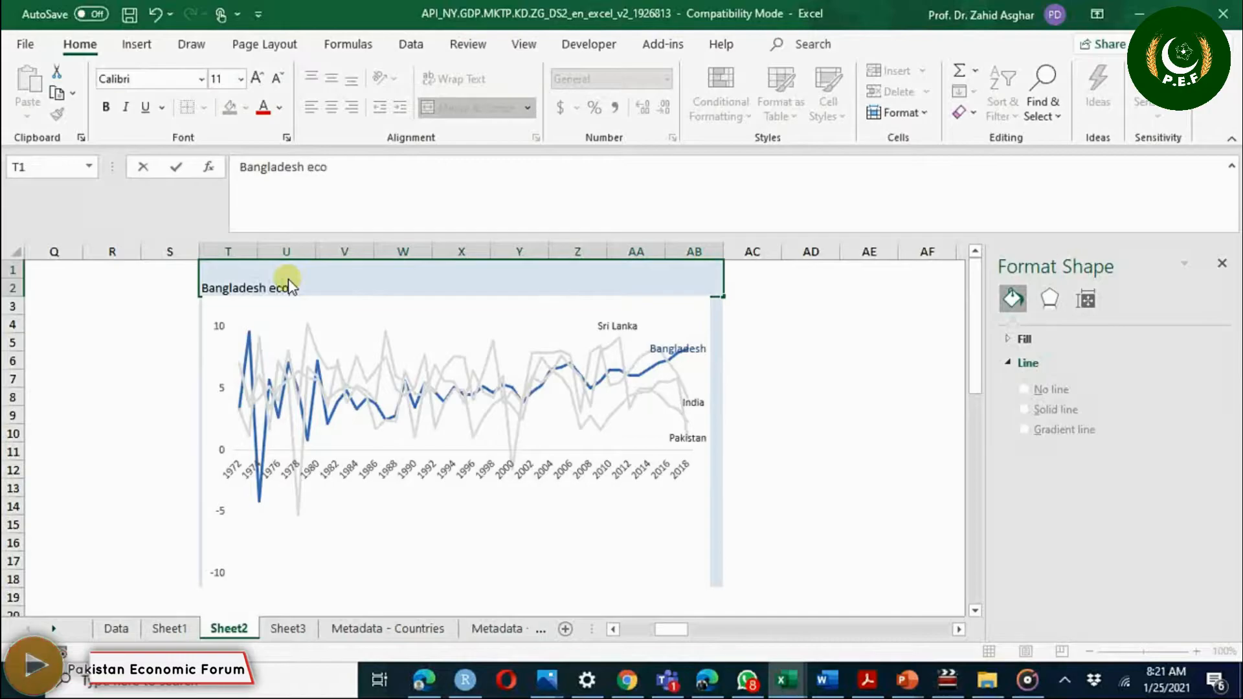
pyautogui.write('nomic growth is hig')
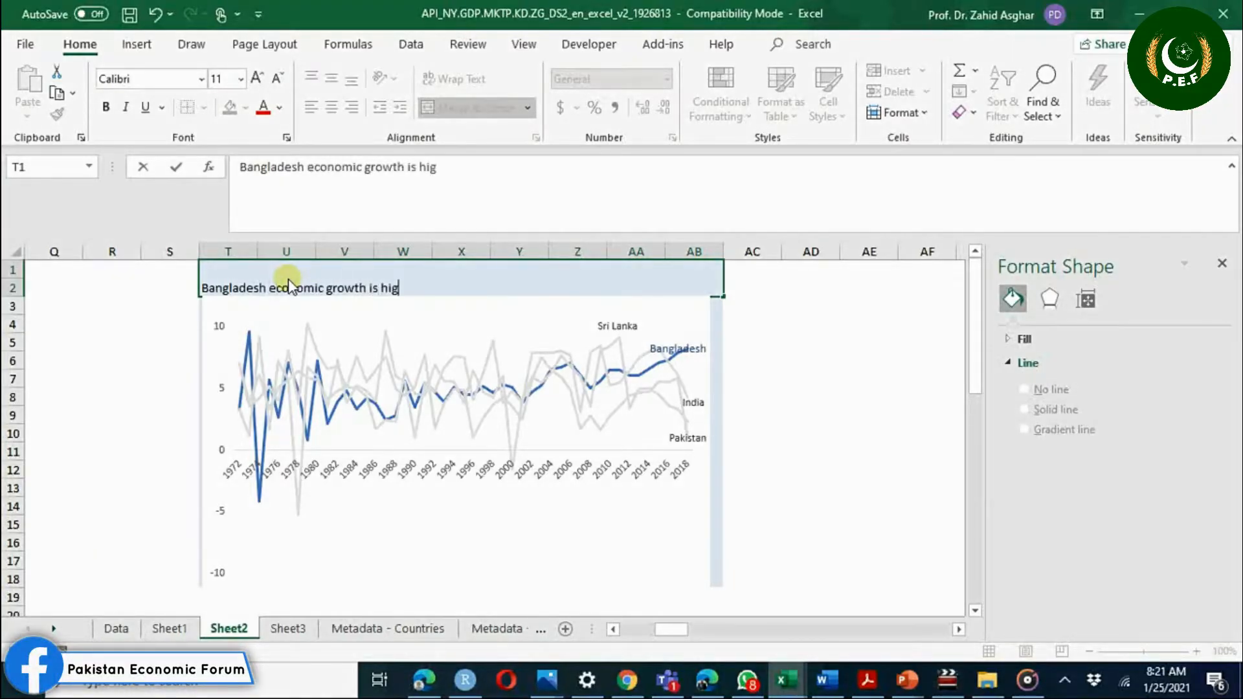
pyautogui.write('her than th')
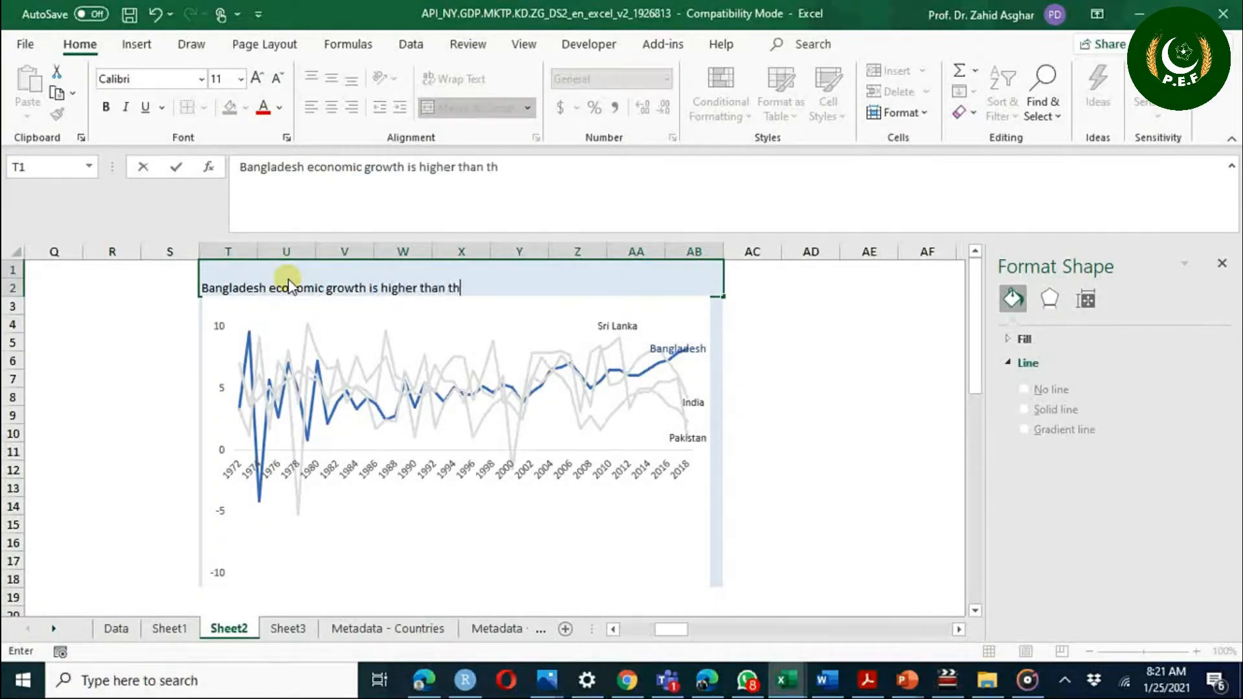
pyautogui.write('at of ot')
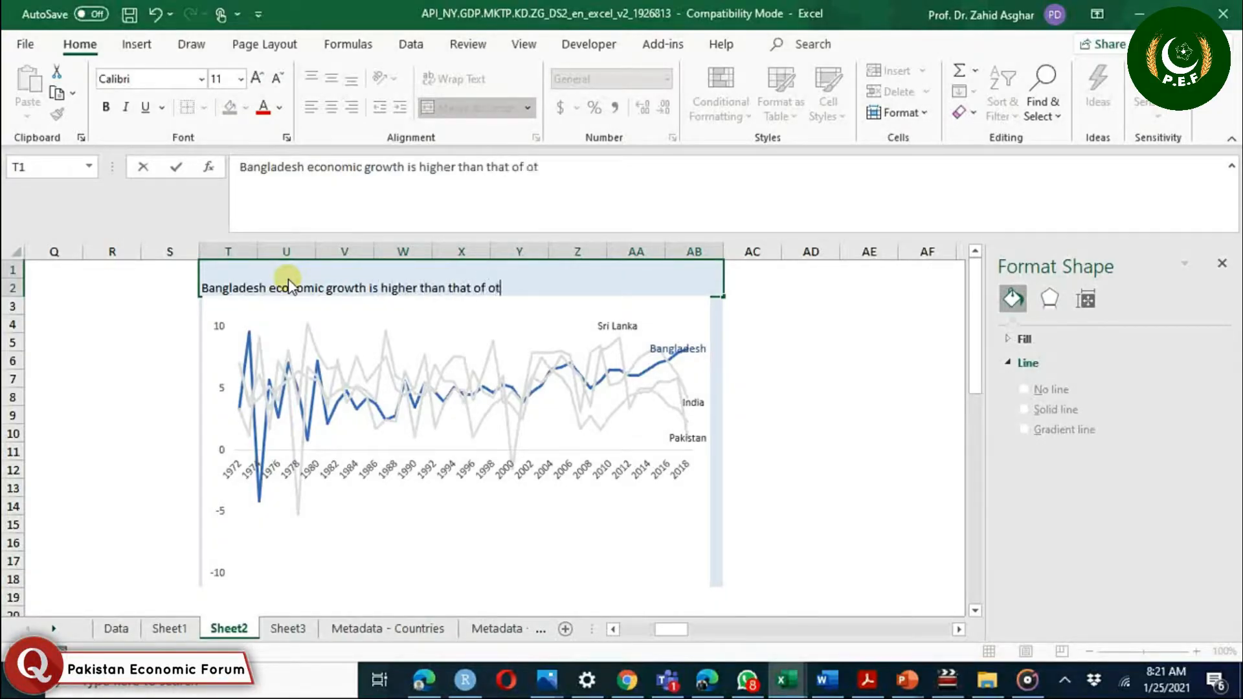
pyautogui.write('her countries i')
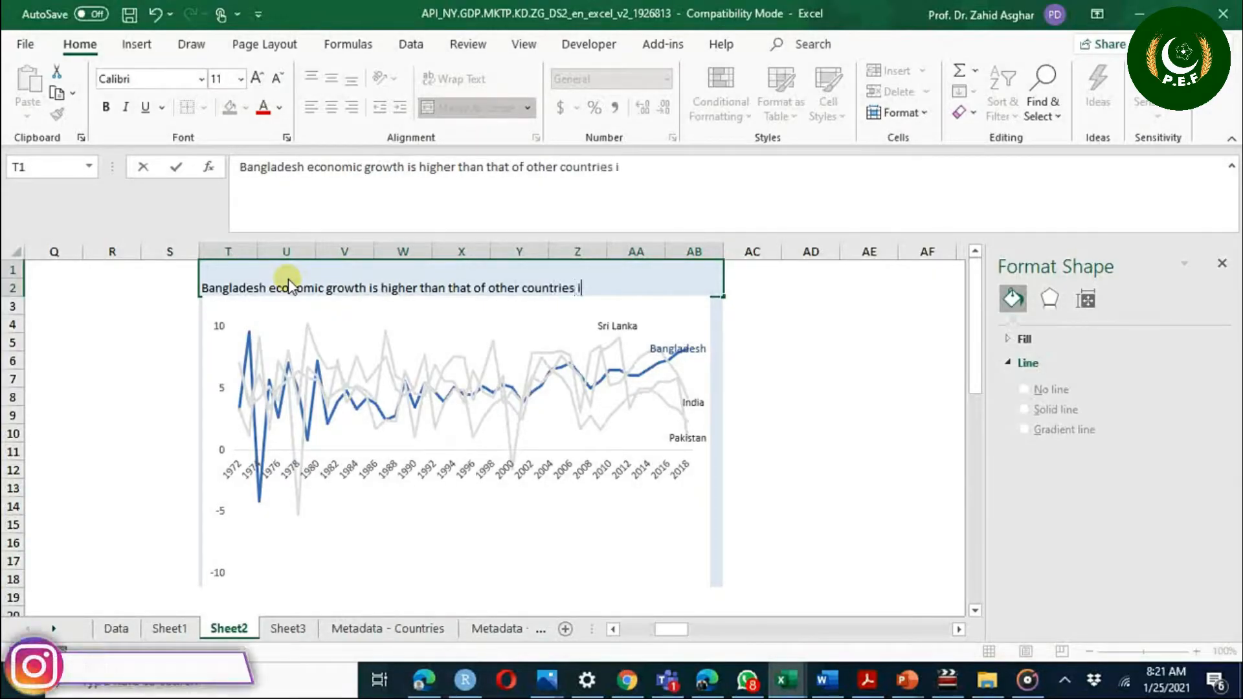
pyautogui.write('n SA')
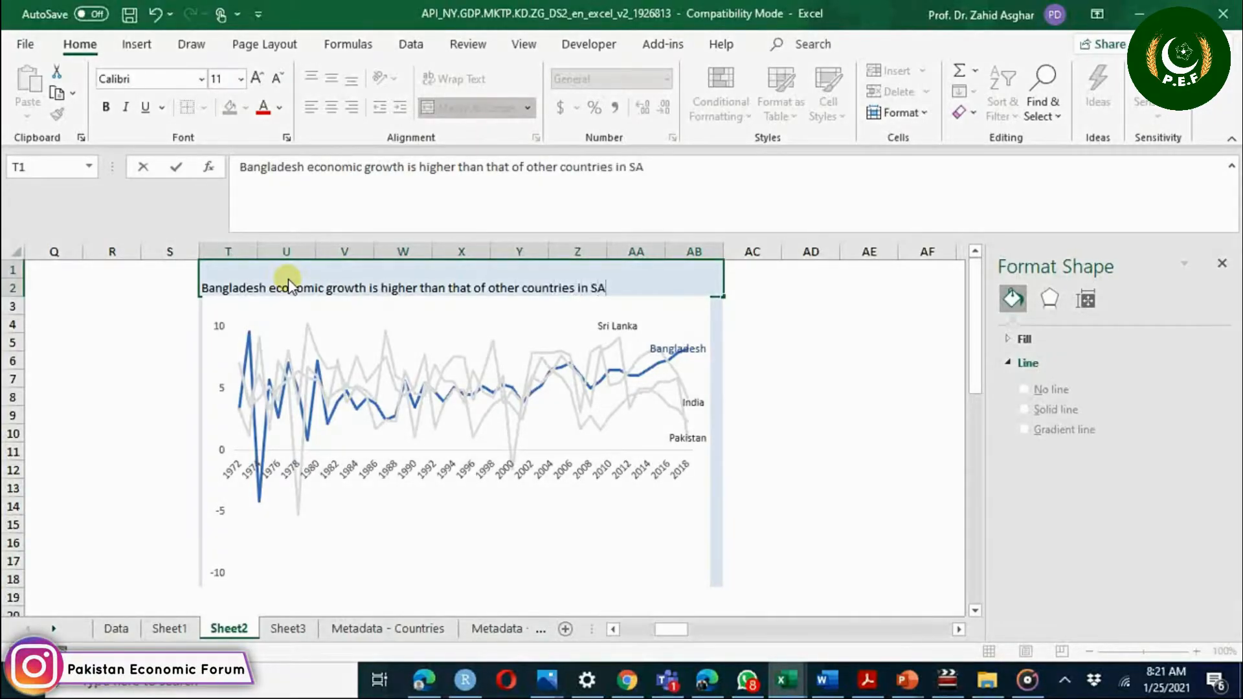
pyautogui.click(286, 557)
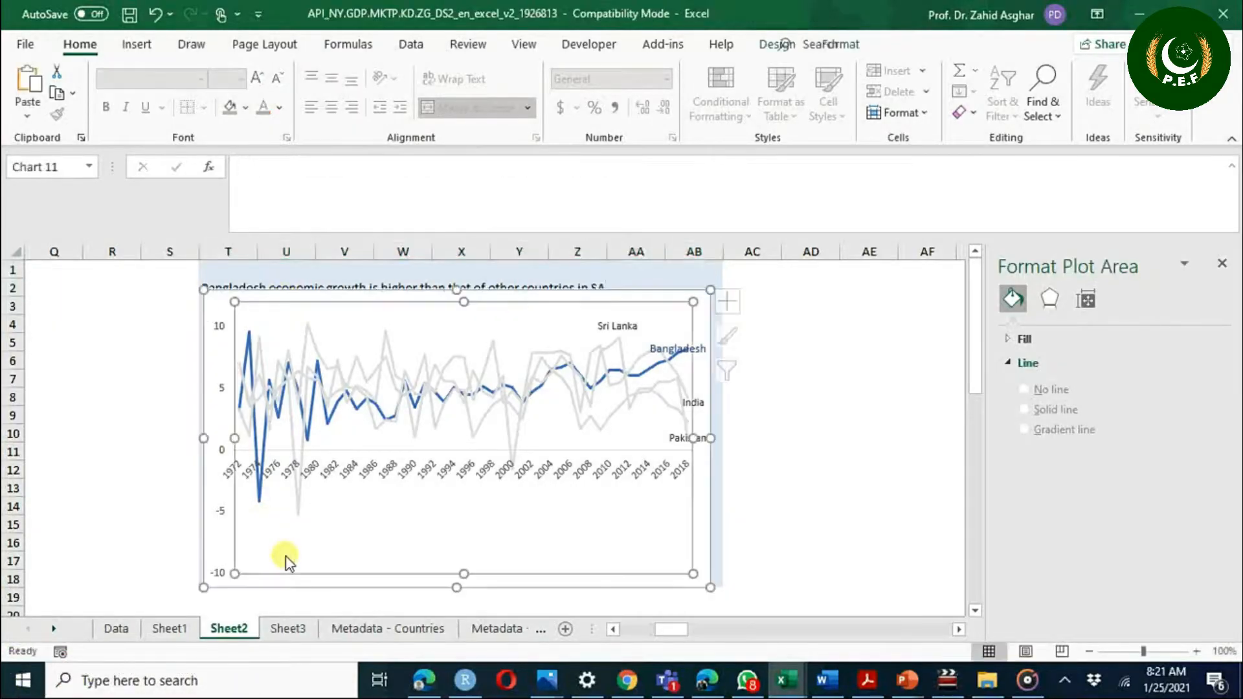
# Step: Centre the heading vertically in its cell and format it in Abadi at size 12
pyautogui.click(310, 272)
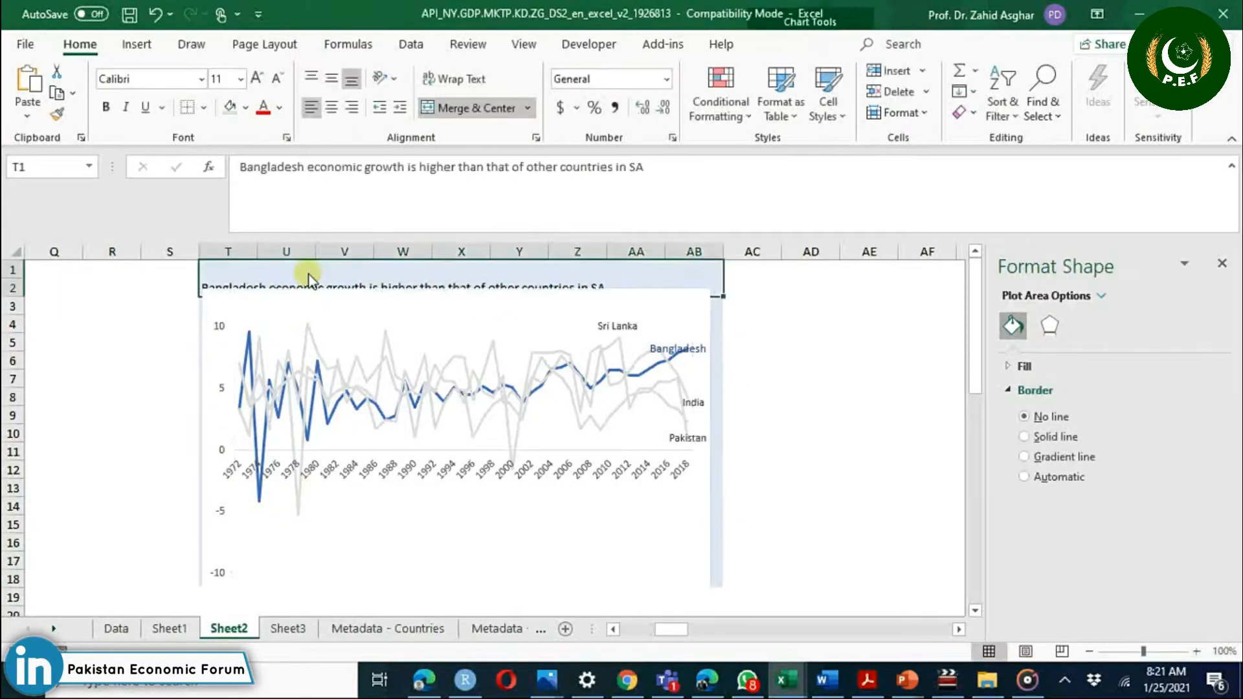
pyautogui.click(333, 81)
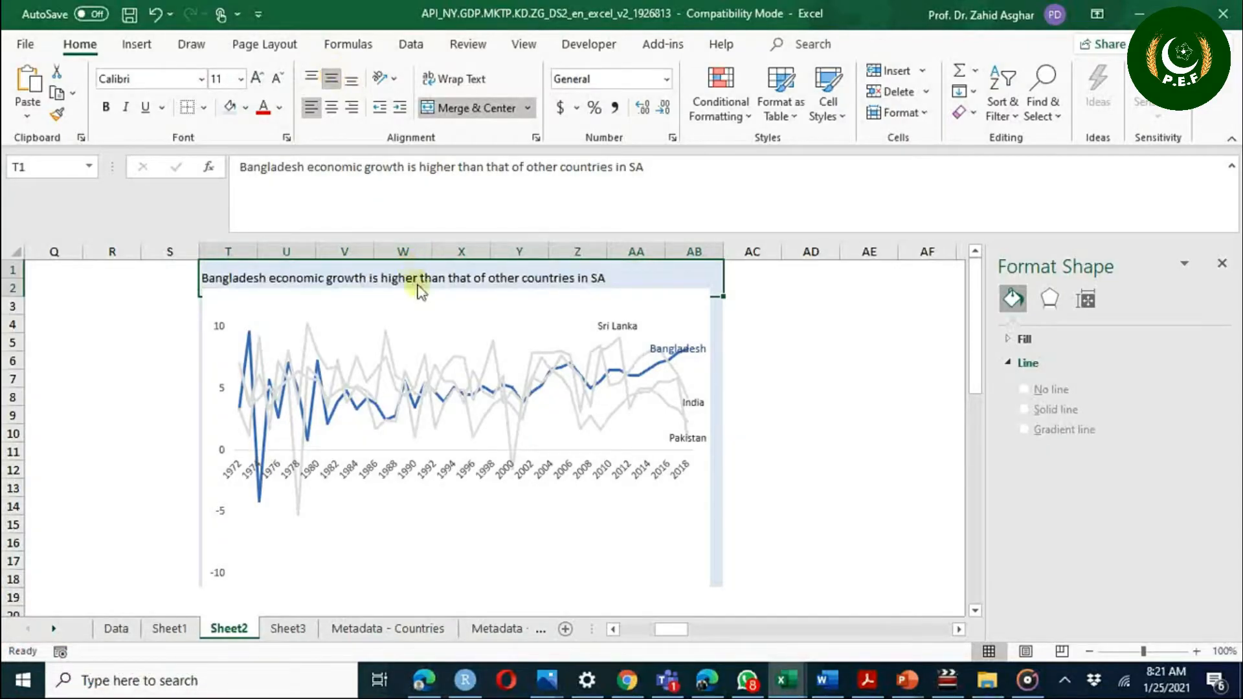
pyautogui.click(257, 80)
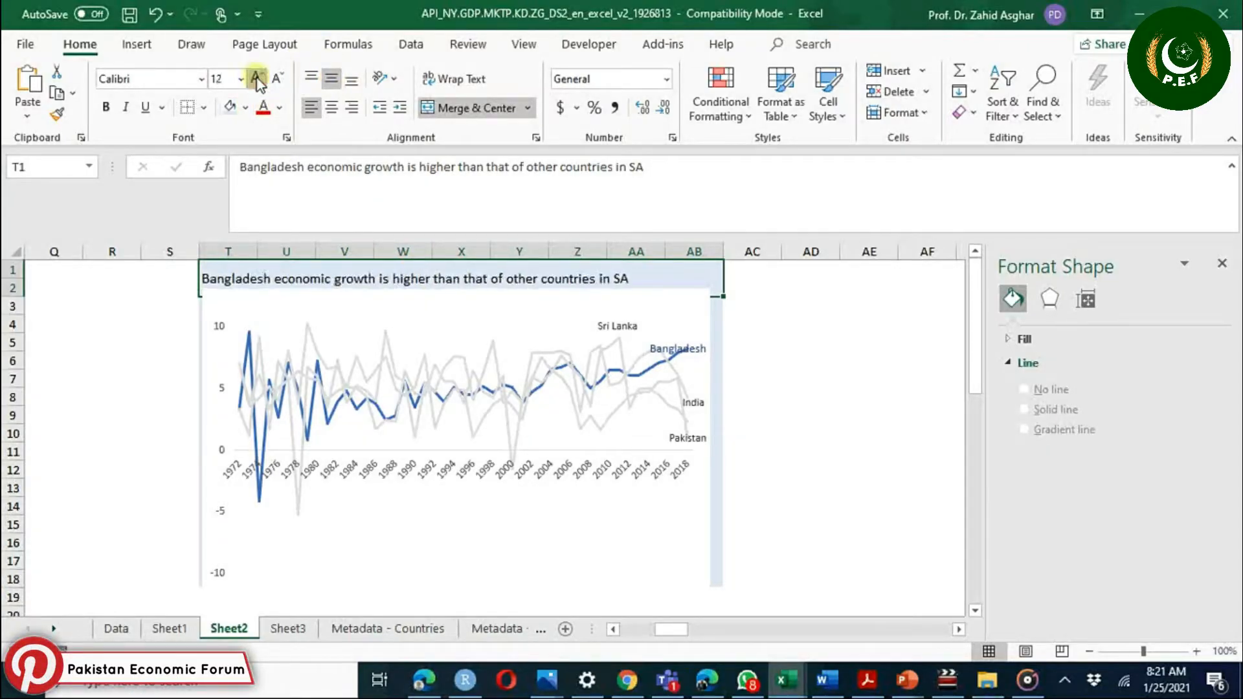
pyautogui.click(149, 82)
pyautogui.write('Abadi')
pyautogui.press('Return')
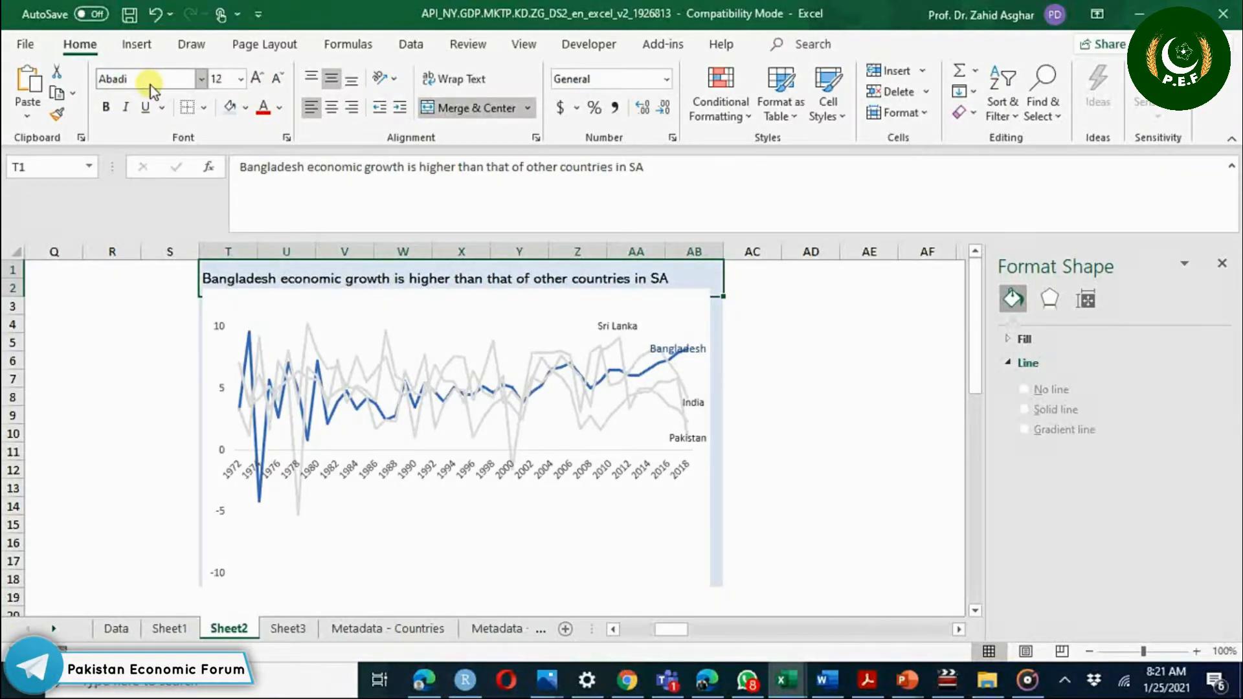
pyautogui.click(840, 487)
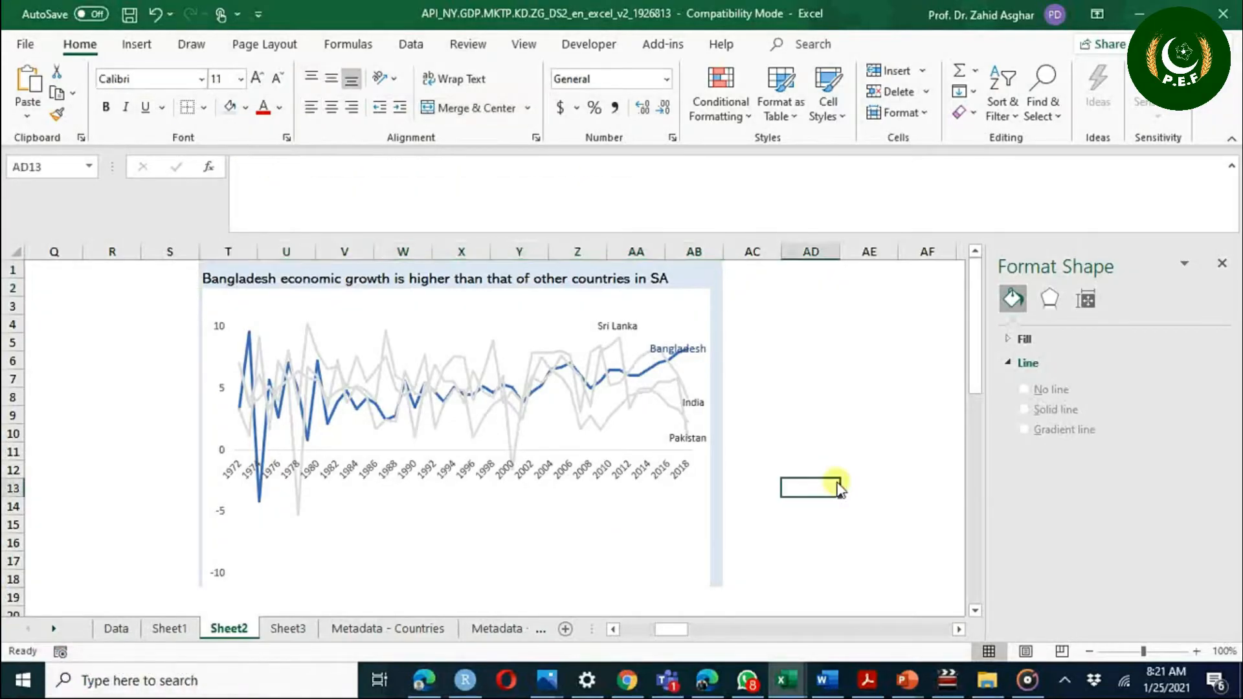
pyautogui.click(1028, 692)
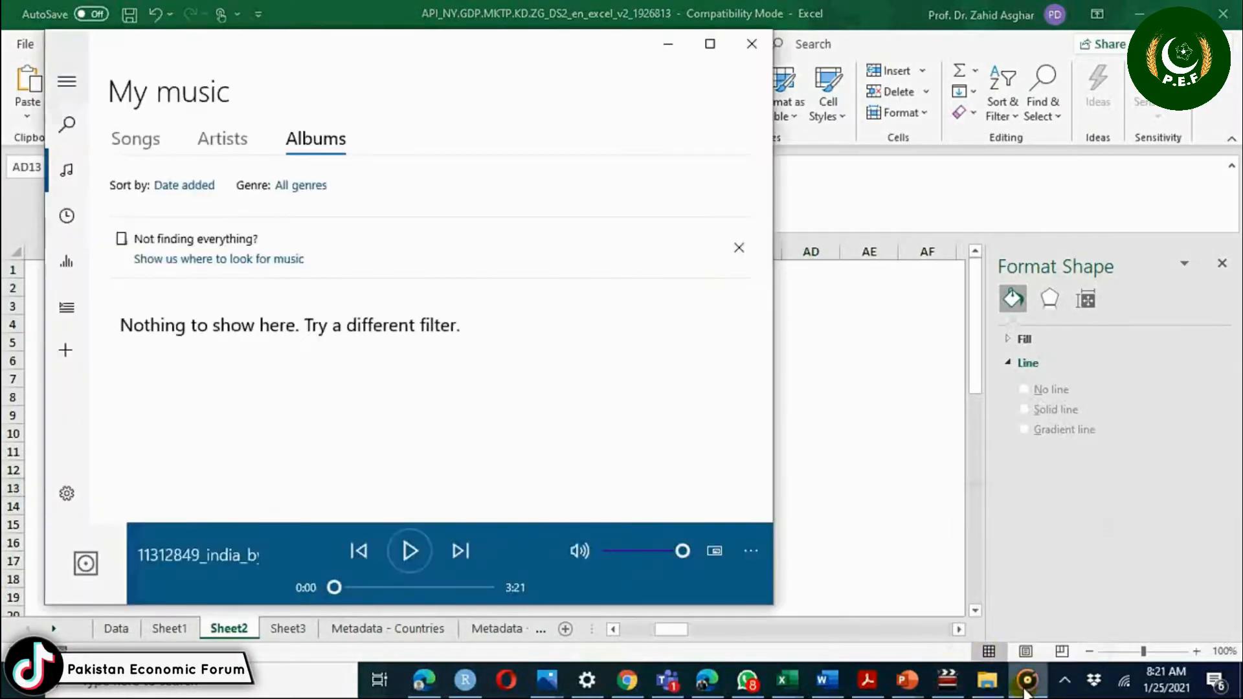
pyautogui.click(920, 467)
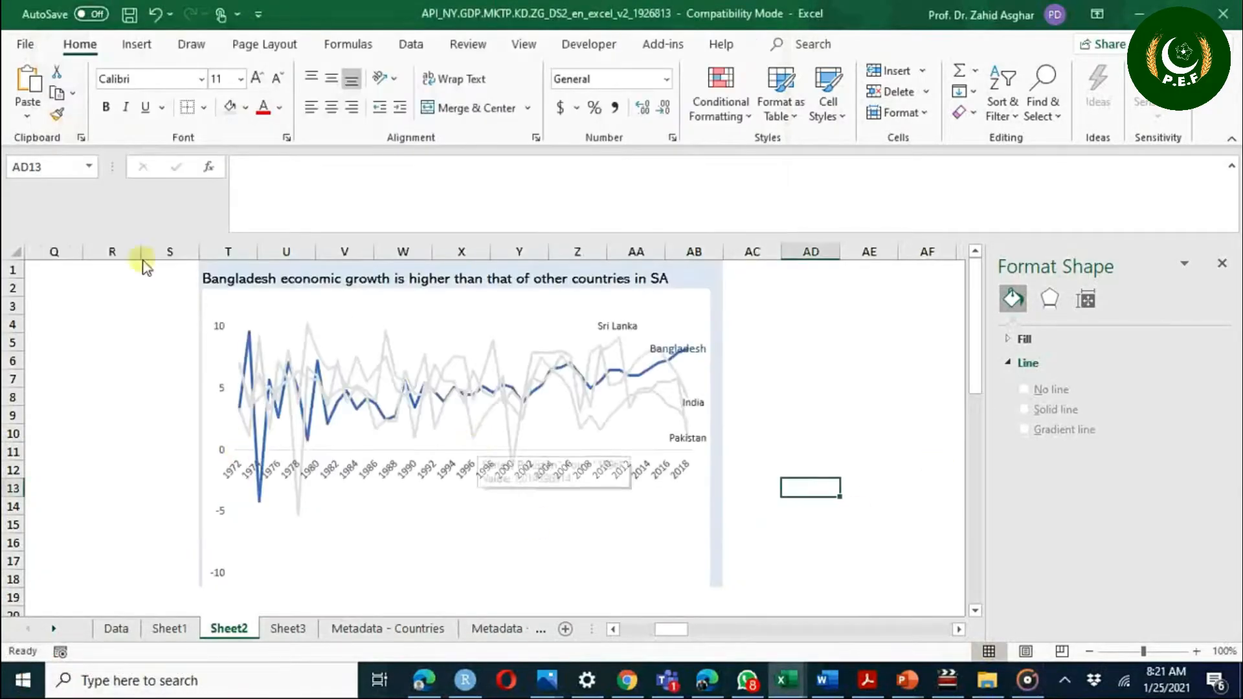
pyautogui.click(231, 280)
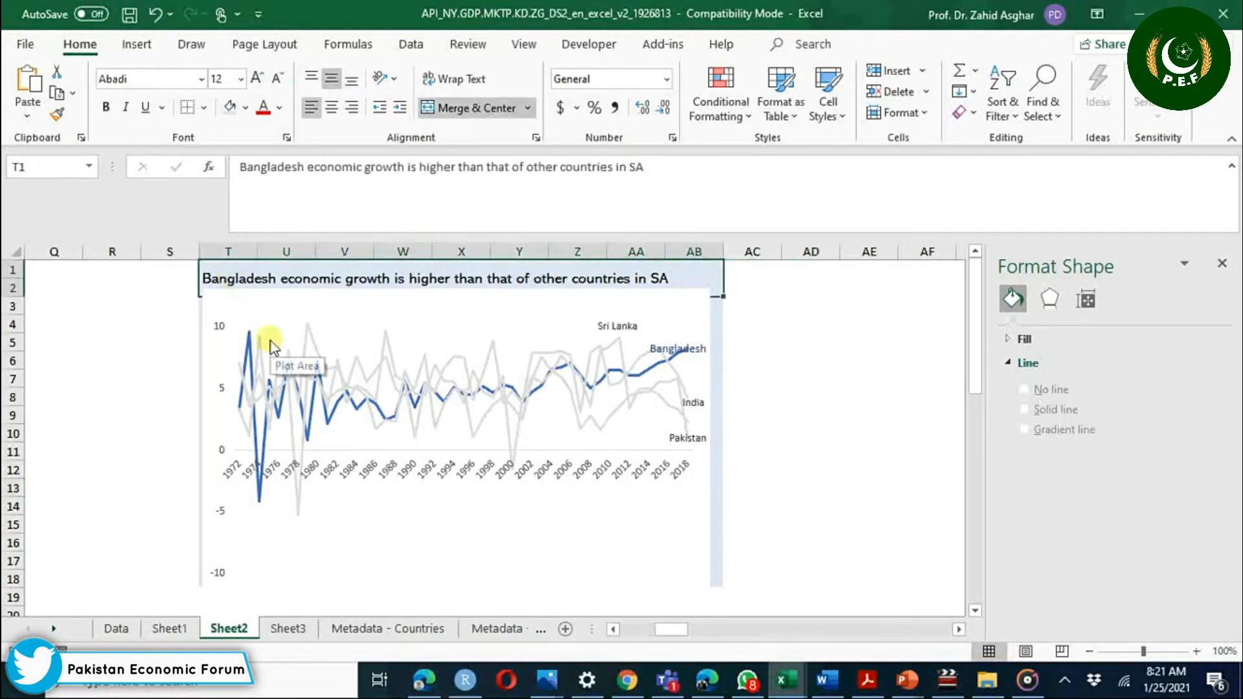
# Step: Copy the cell range T1:AB18 that holds the heading and the chart
pyautogui.hotkey('shift', 'Down')
pyautogui.hotkey('shift', 'Down')
pyautogui.hotkey('shift', 'Down')
pyautogui.hotkey('shift', 'Down')
pyautogui.hotkey('shift', 'Down')
pyautogui.hotkey('shift', 'Down')
pyautogui.hotkey('shift', 'Down')
pyautogui.hotkey('shift', 'Down')
pyautogui.hotkey('shift', 'Down')
pyautogui.hotkey('shift', 'Down')
pyautogui.hotkey('shift', 'Down')
pyautogui.hotkey('shift', 'Down')
pyautogui.hotkey('shift', 'Down')
pyautogui.hotkey('shift', 'Down')
pyautogui.hotkey('shift', 'Down')
pyautogui.hotkey('shift', 'Down')
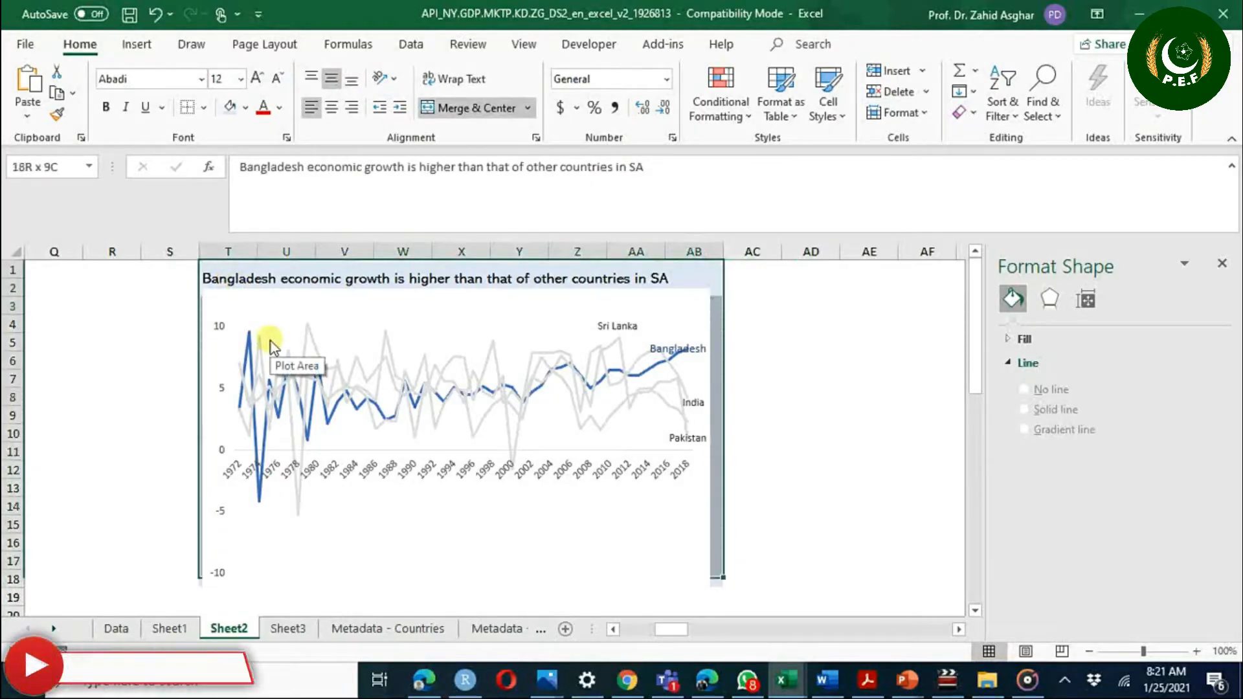
pyautogui.hotkey('ctrl', 'c')
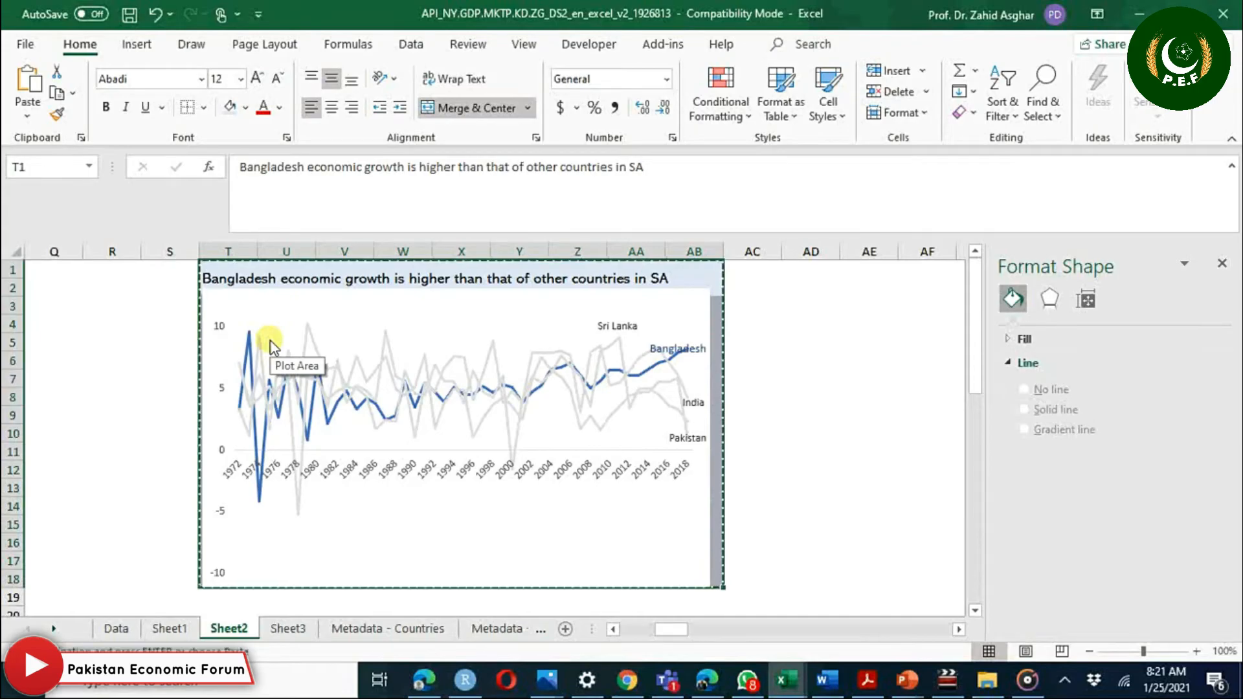
# Step: Paste the copied range as a linked picture at cell T20, below the original chart
pyautogui.click(150, 410)
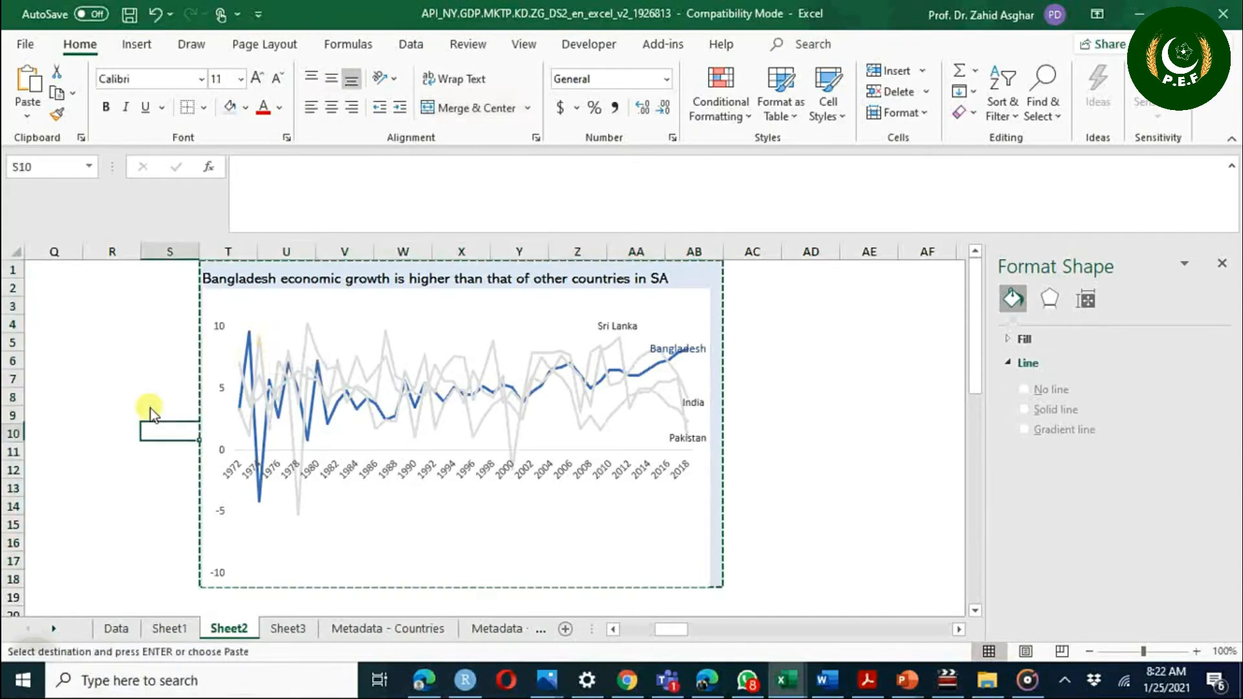
pyautogui.press('Down')
pyautogui.press('Down')
pyautogui.press('Down')
pyautogui.press('Down')
pyautogui.press('Down')
pyautogui.press('Down')
pyautogui.press('Down')
pyautogui.press('Down')
pyautogui.press('Down')
pyautogui.press('Down')
pyautogui.press('Down')
pyautogui.press('Down')
pyautogui.press('Down')
pyautogui.press('Down')
pyautogui.press('Down')
pyautogui.press('Down')
pyautogui.press('Down')
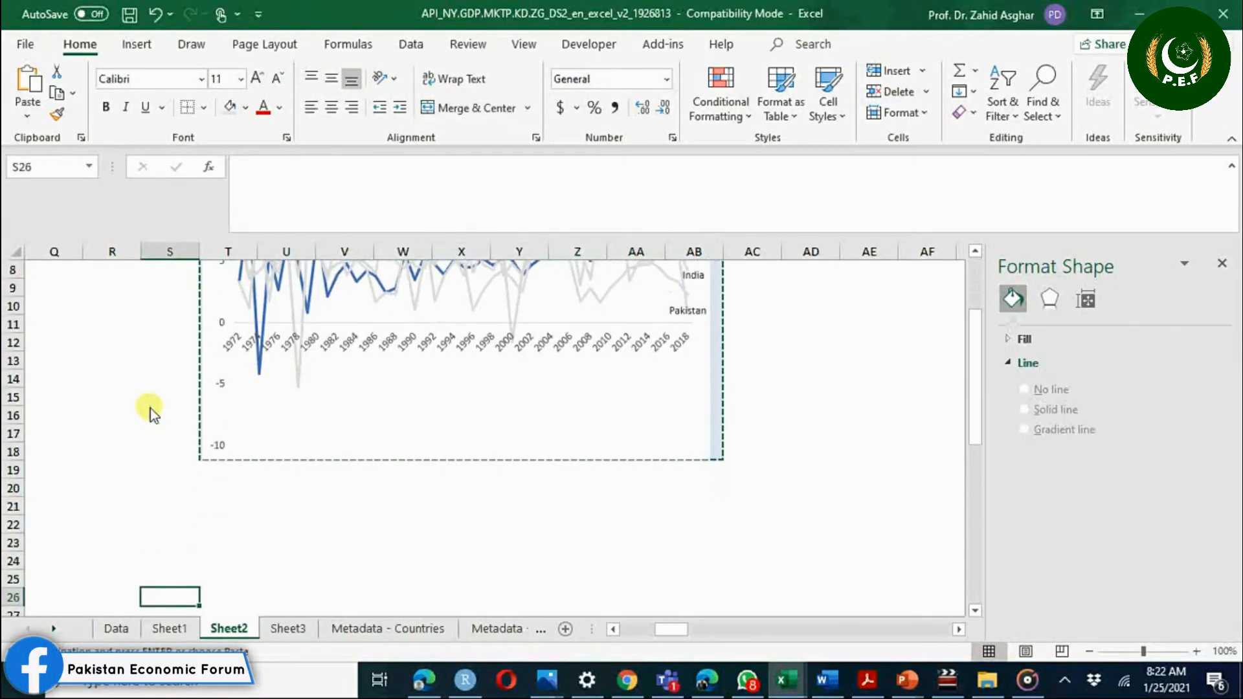
pyautogui.click(218, 490)
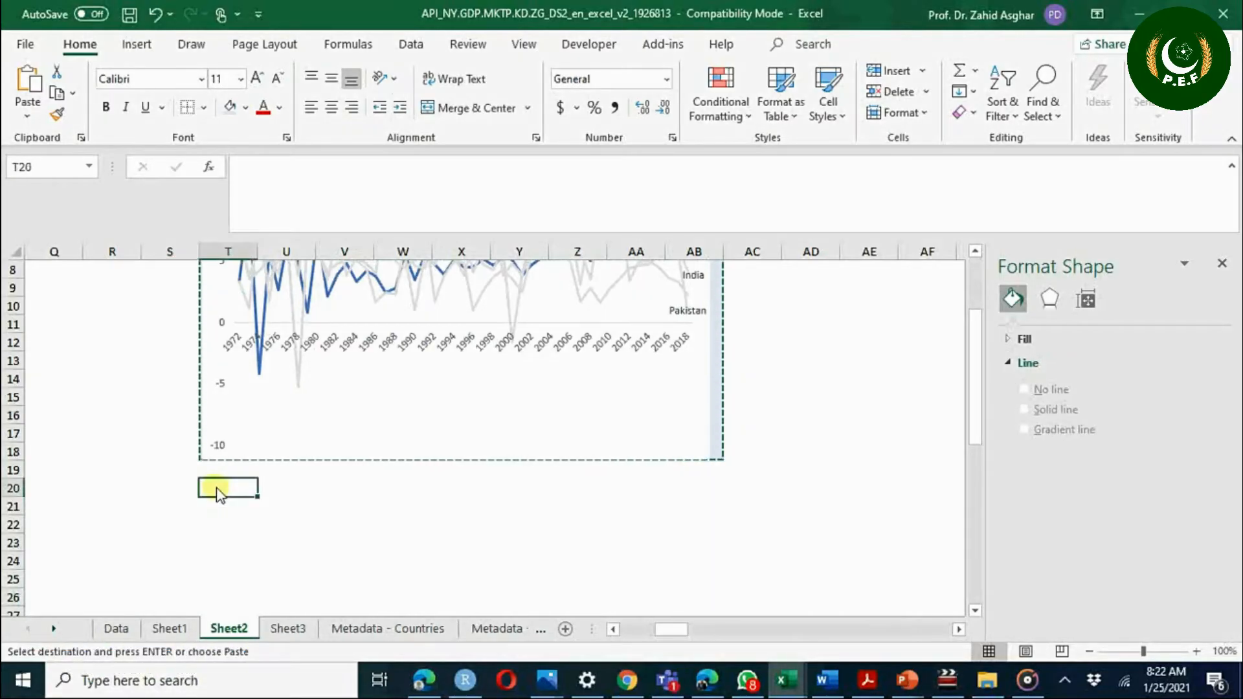
pyautogui.hotkey('ctrl', 'v')
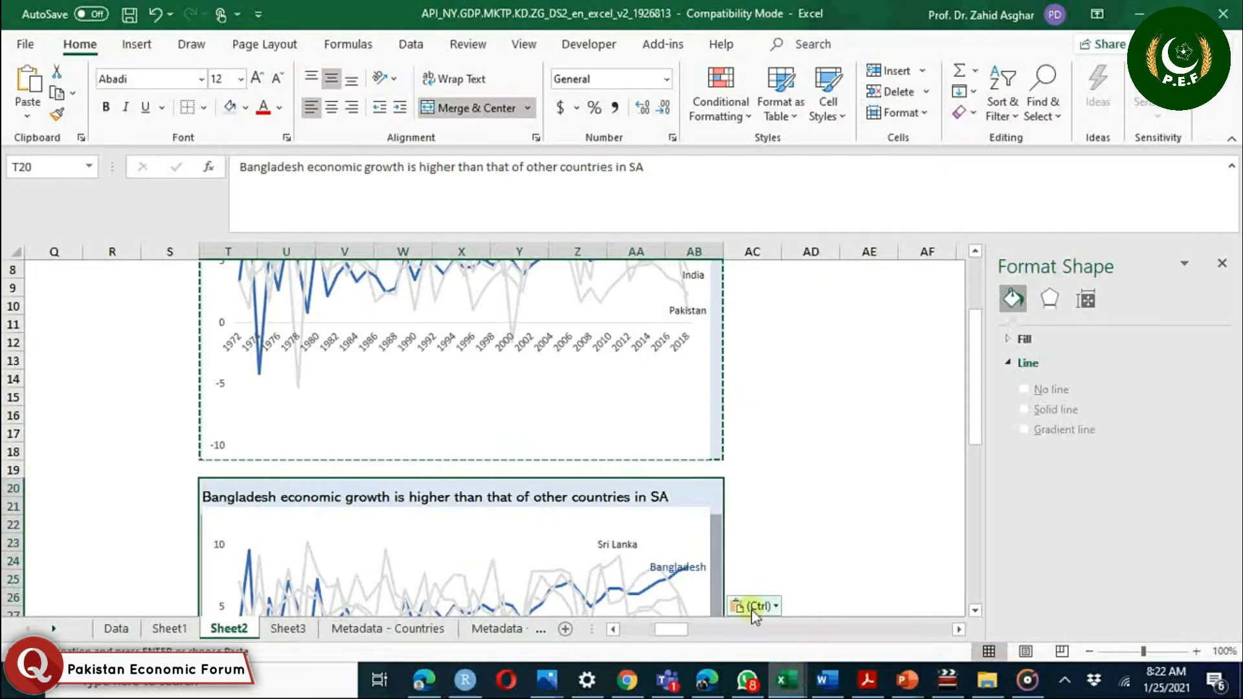
pyautogui.click(775, 607)
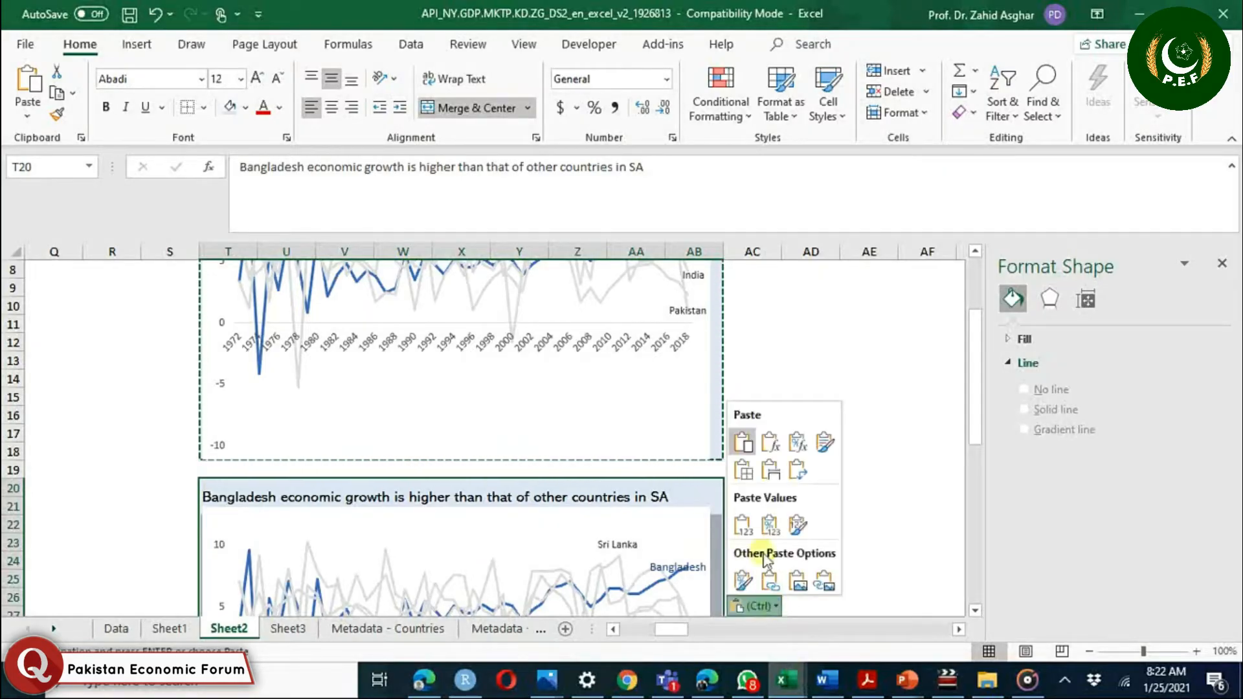
pyautogui.click(826, 581)
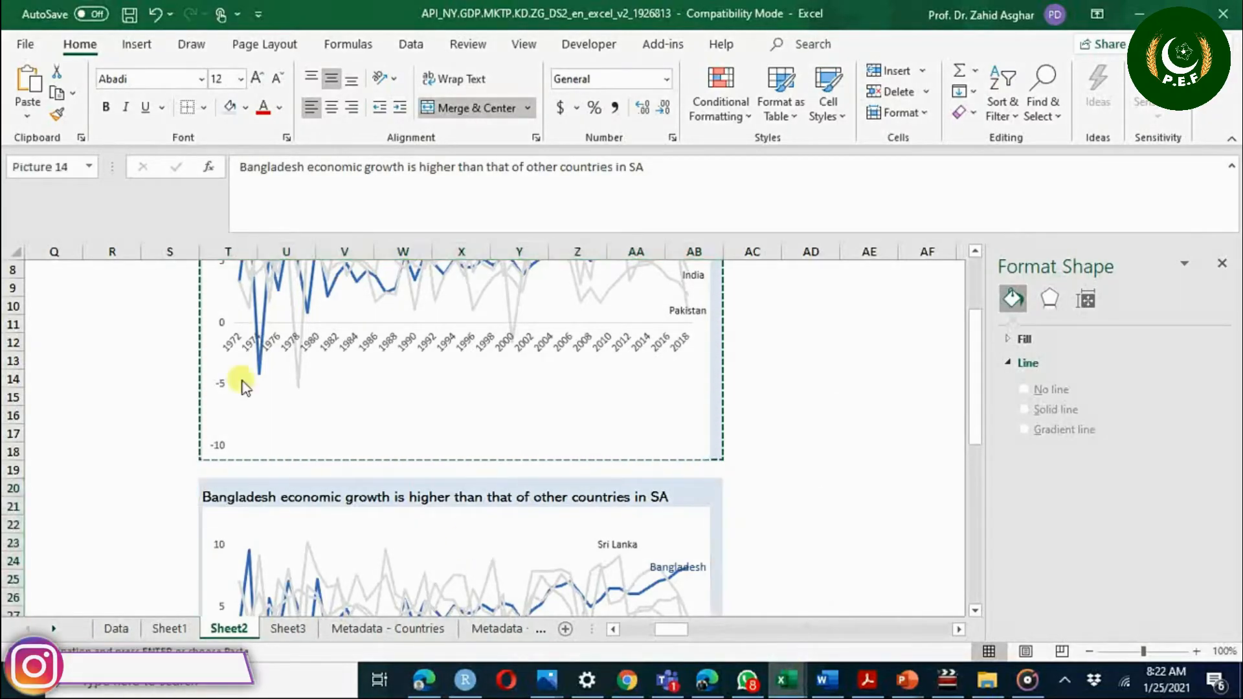
# Step: Shorten the heading in the merged cell T1 to "Bangladesh economic growth is higher"
pyautogui.click(153, 382)
pyautogui.press('Right')
pyautogui.press('Up')
pyautogui.press('Up')
pyautogui.press('Up')
pyautogui.press('Up')
pyautogui.press('Up')
pyautogui.press('Up')
pyautogui.press('Up')
pyautogui.press('Up')
pyautogui.press('Up')
pyautogui.press('Up')
pyautogui.press('Up')
pyautogui.press('Up')
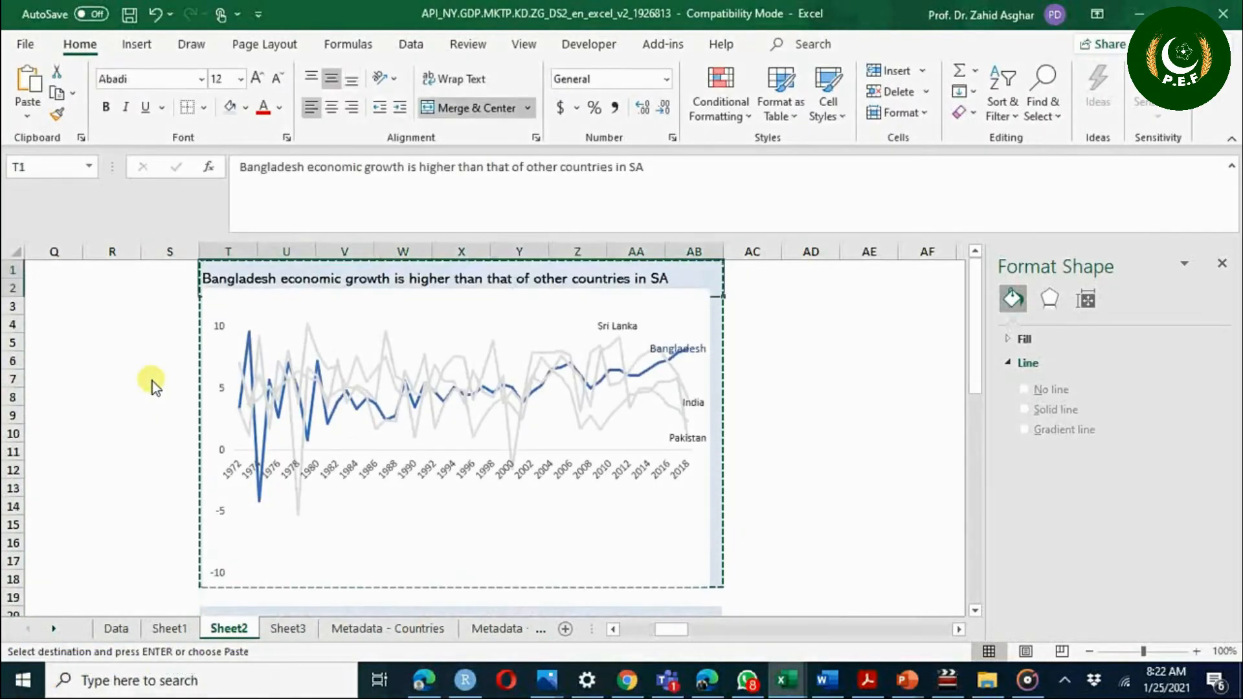
pyautogui.click(380, 277)
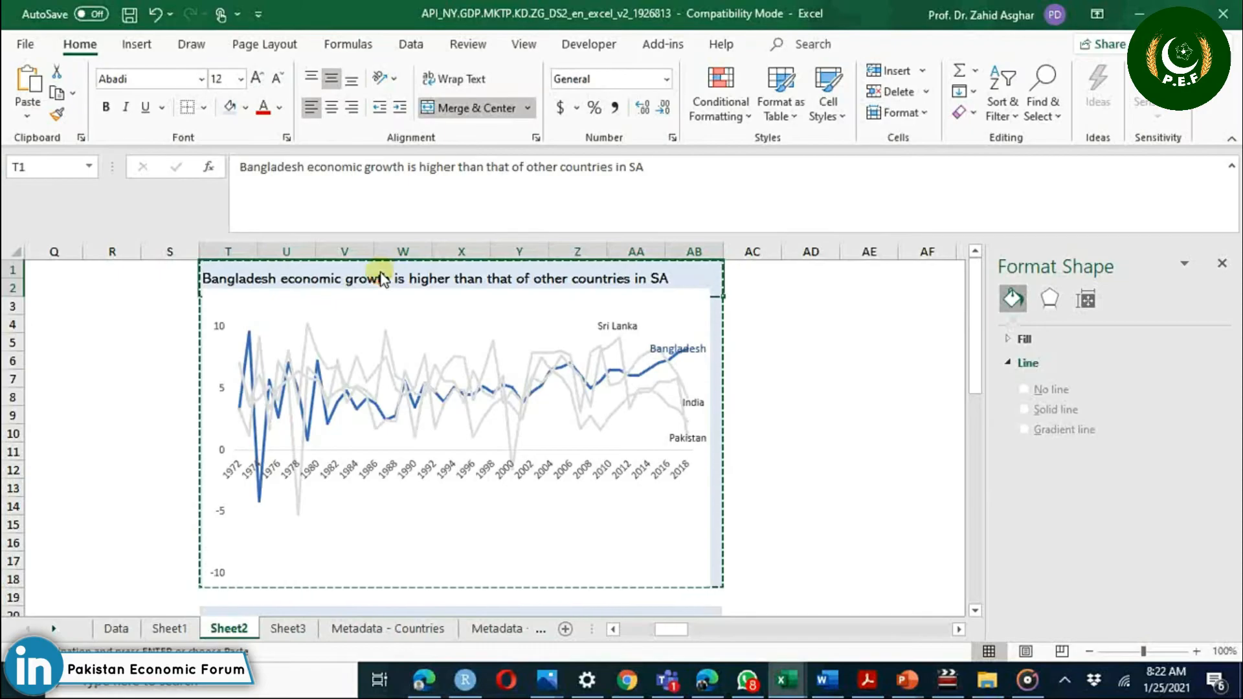
pyautogui.click(661, 165)
pyautogui.press('BackSpace')
pyautogui.press('BackSpace')
pyautogui.press('BackSpace')
pyautogui.press('BackSpace')
pyautogui.press('BackSpace')
pyautogui.press('BackSpace')
pyautogui.press('BackSpace')
pyautogui.press('BackSpace')
pyautogui.press('BackSpace')
pyautogui.press('BackSpace')
pyautogui.press('BackSpace')
pyautogui.press('BackSpace')
pyautogui.press('BackSpace')
pyautogui.press('BackSpace')
pyautogui.press('BackSpace')
pyautogui.press('BackSpace')
pyautogui.press('BackSpace')
pyautogui.press('BackSpace')
pyautogui.press('BackSpace')
pyautogui.press('BackSpace')
pyautogui.press('BackSpace')
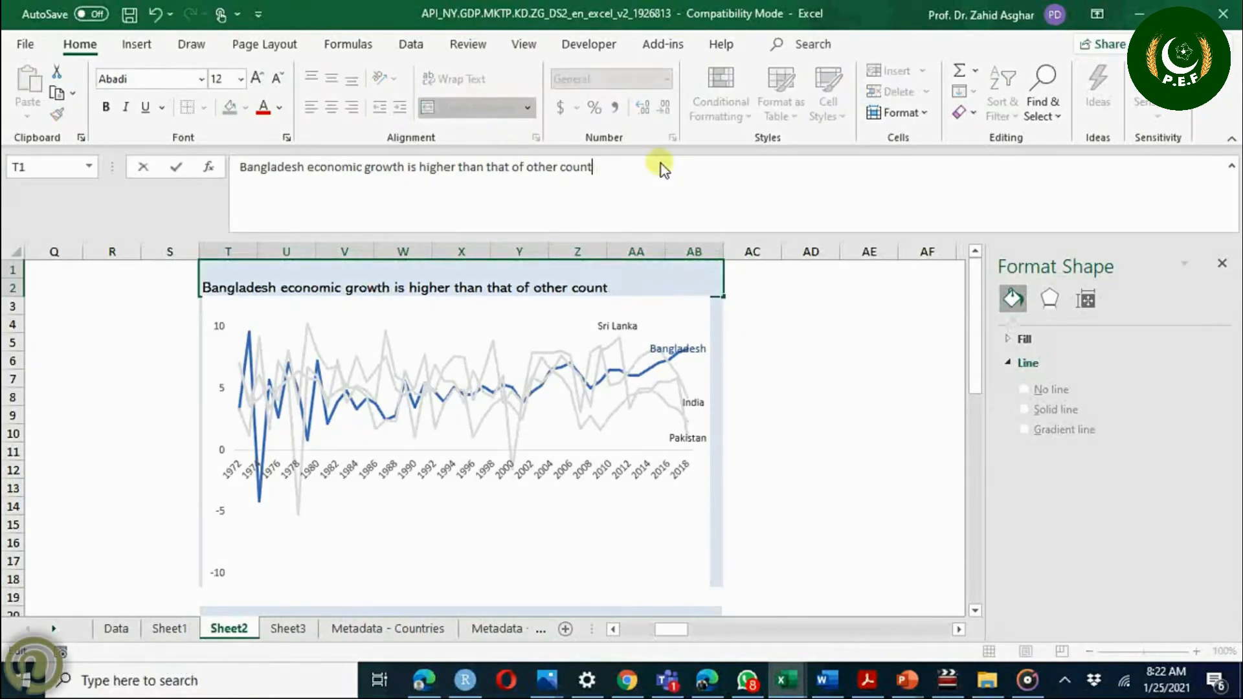
pyautogui.press('BackSpace')
pyautogui.press('BackSpace')
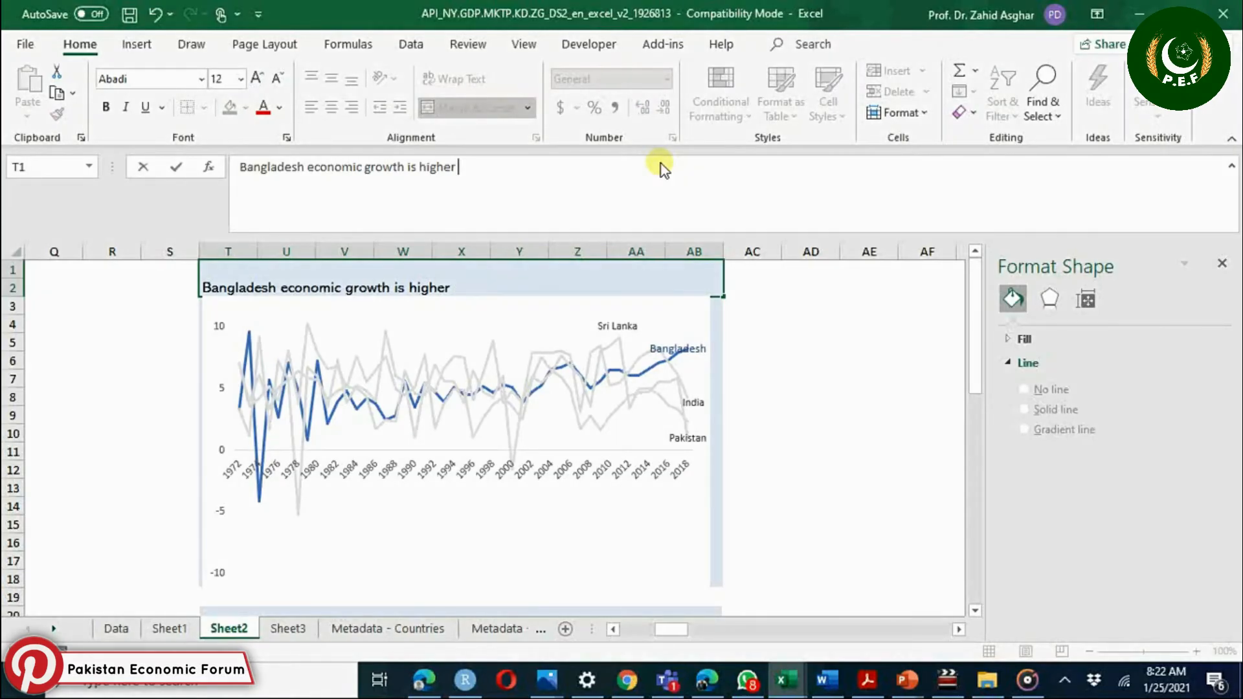
pyautogui.click(710, 379)
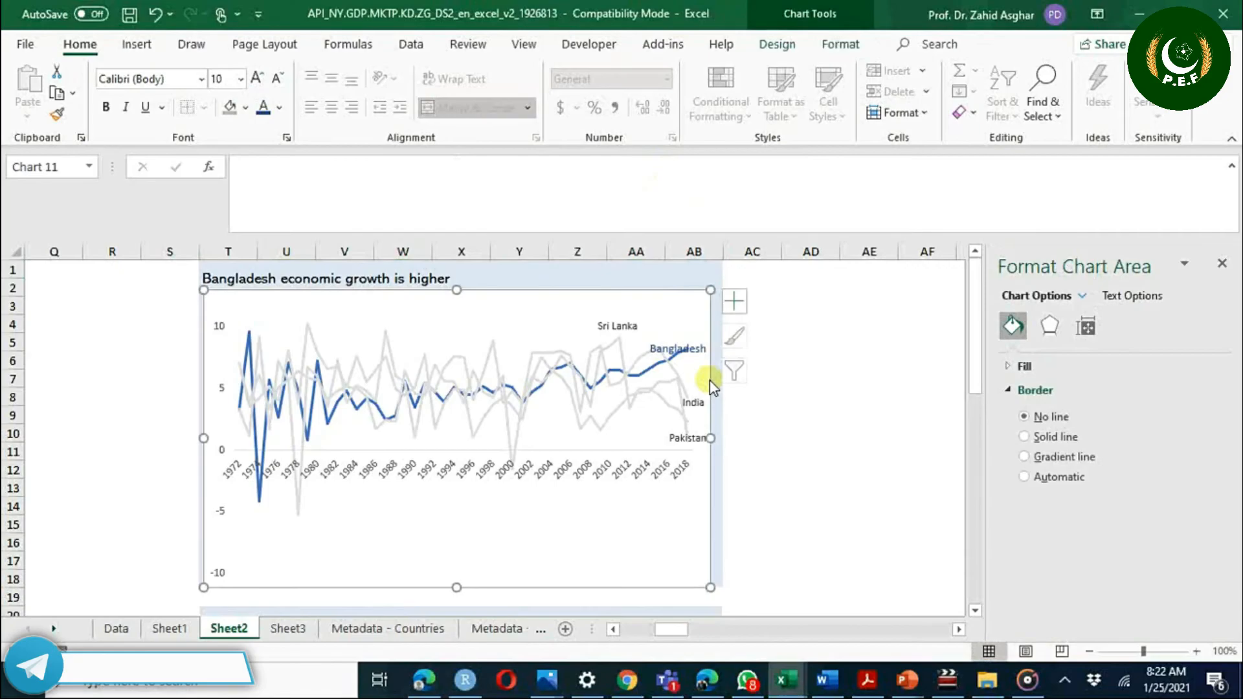
pyautogui.click(787, 531)
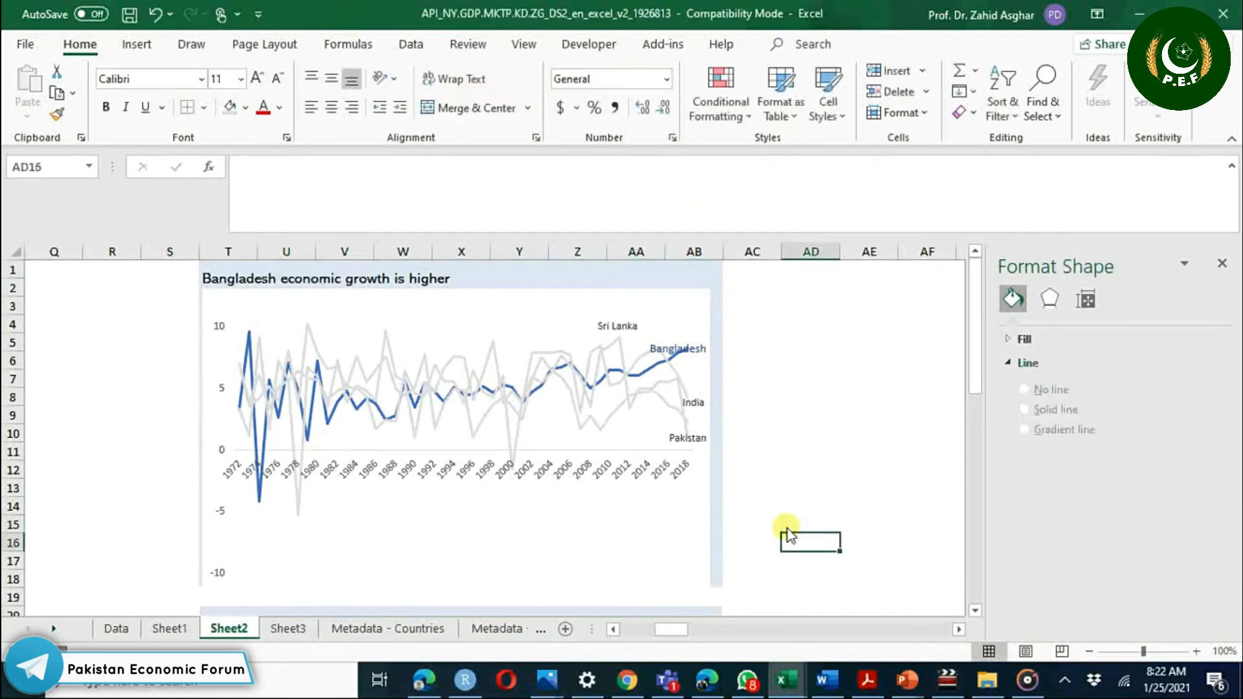
# Step: Examine the heading in the linked picture at T20 and select the picture to check its source reference
pyautogui.press('Down')
pyautogui.press('Down')
pyautogui.press('Down')
pyautogui.press('Down')
pyautogui.press('Down')
pyautogui.press('Down')
pyautogui.press('Down')
pyautogui.press('Down')
pyautogui.press('Down')
pyautogui.press('Down')
pyautogui.press('Down')
pyautogui.press('Down')
pyautogui.press('Down')
pyautogui.press('Down')
pyautogui.press('Down')
pyautogui.press('Down')
pyautogui.press('Down')
pyautogui.press('Down')
pyautogui.press('Down')
pyautogui.press('Down')
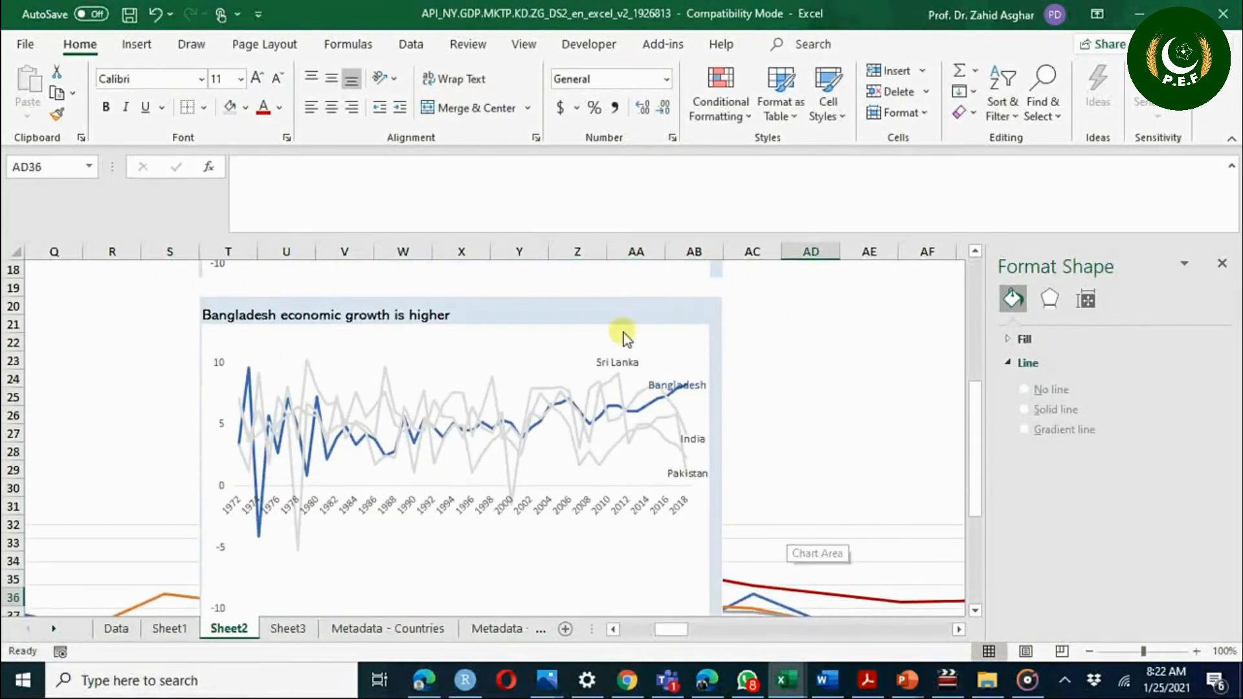
pyautogui.click(620, 322)
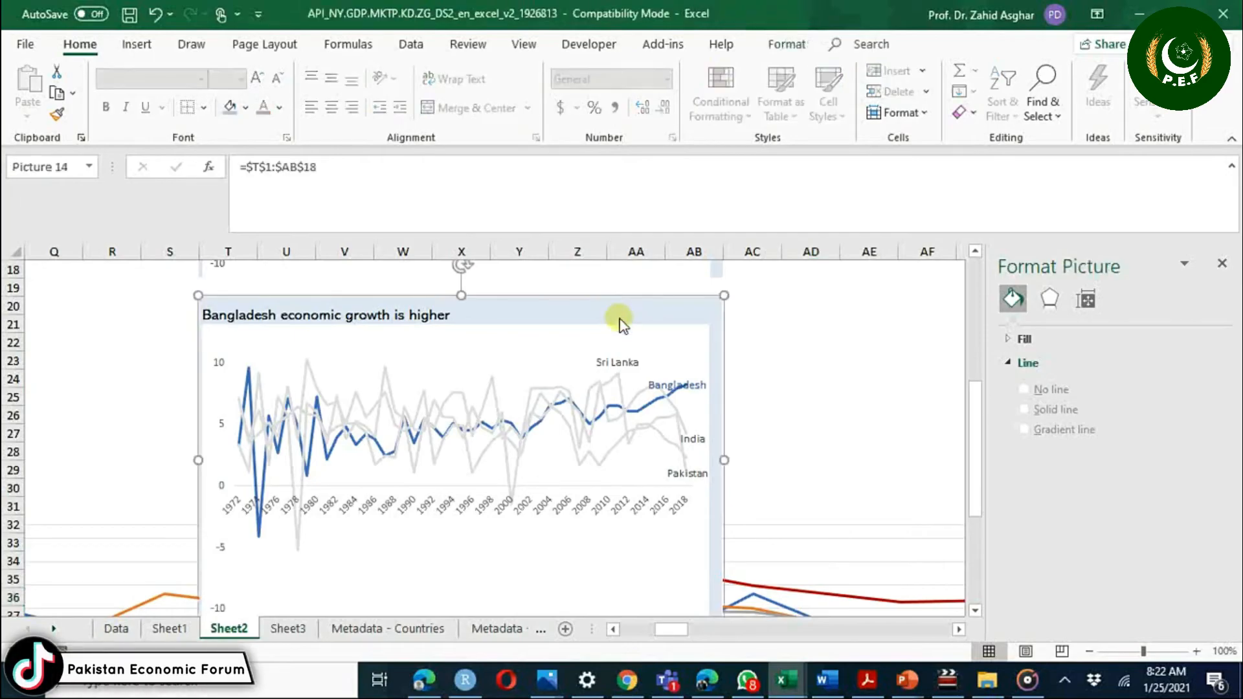